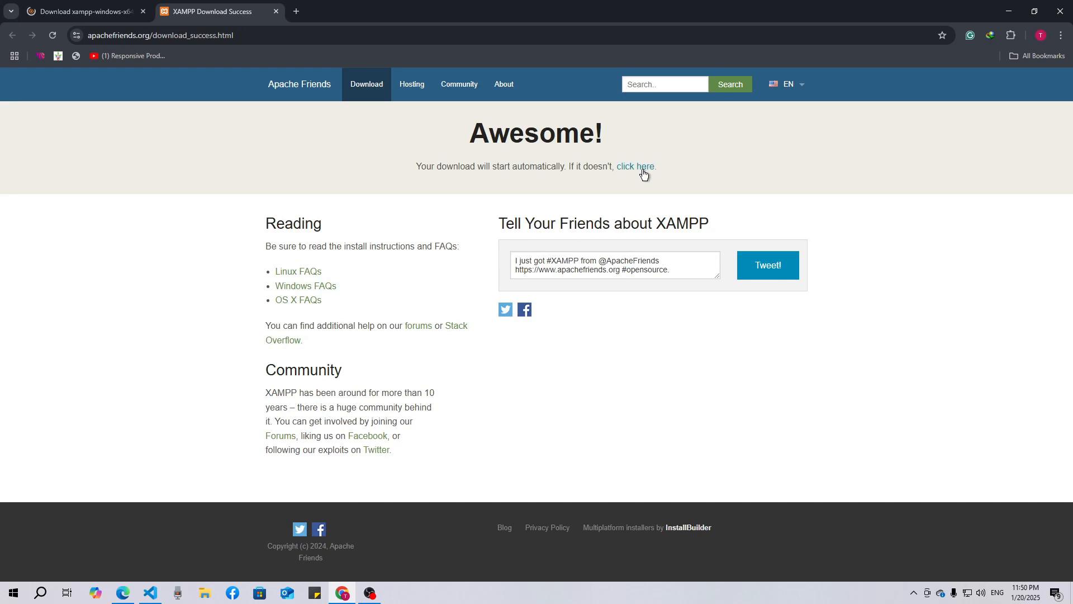
Step: Download the latest XAMPP Windows installer from SourceForge, accepting the option to resume or show the existing download
left_click(641, 167)
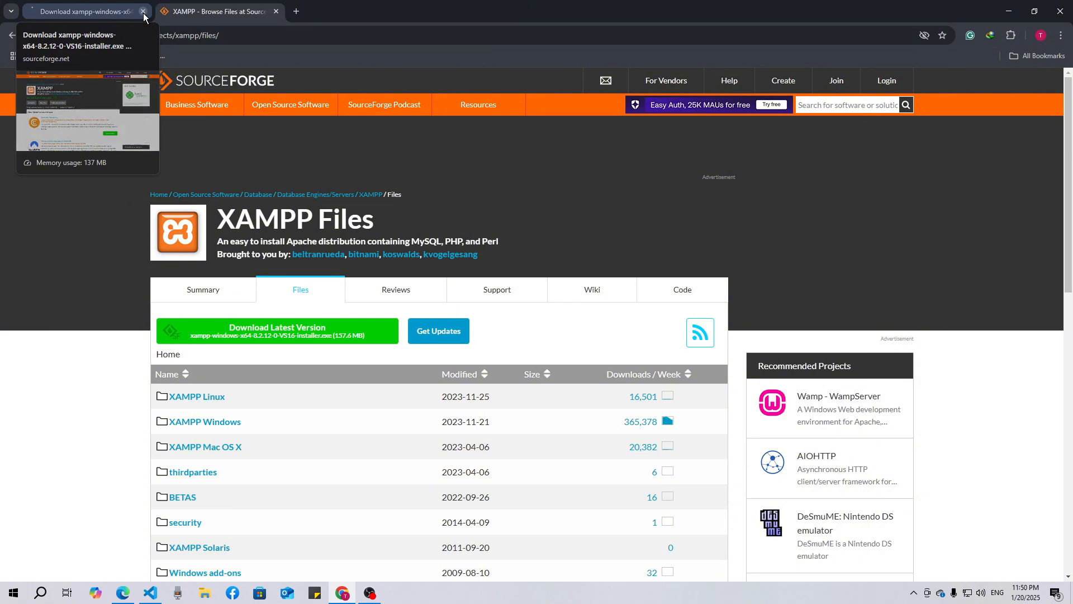
left_click(291, 331)
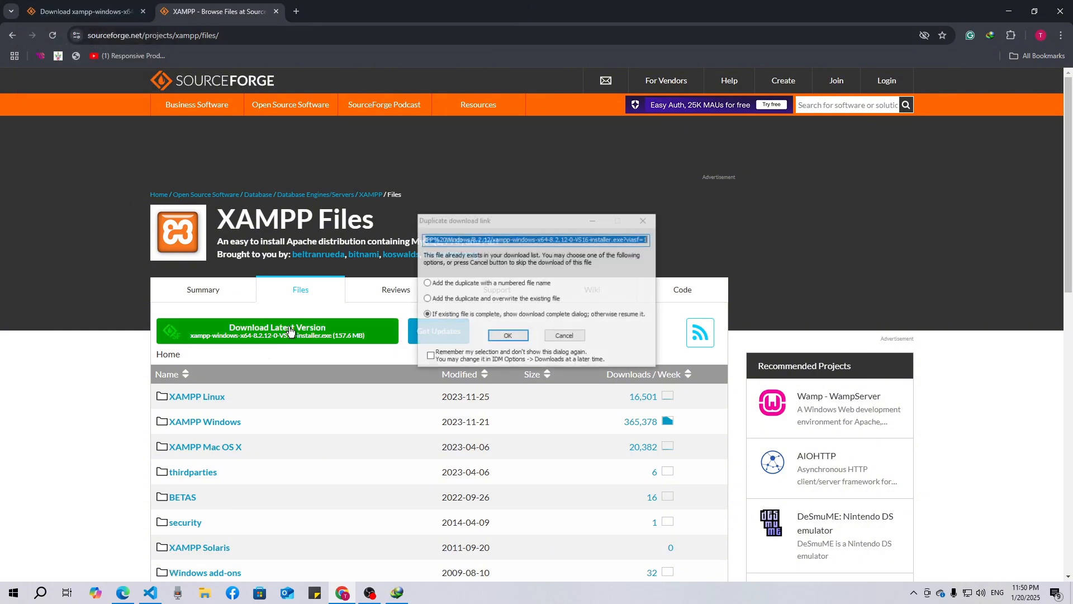
left_click(501, 335)
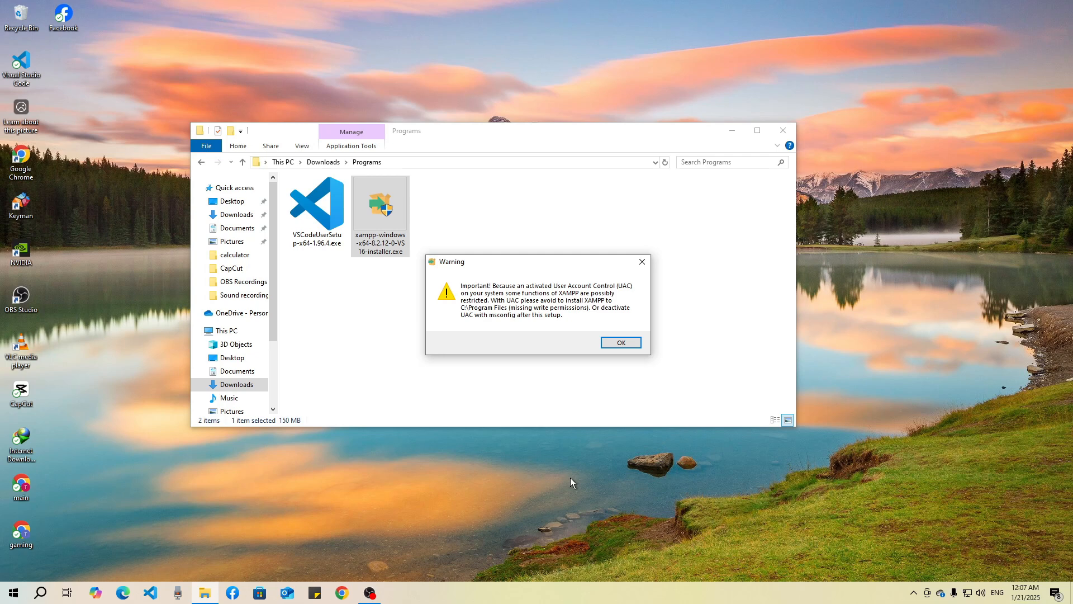
Step: Install XAMPP with the default setup options and English as the language, finishing with the Control Panel set to start
left_click(618, 344)
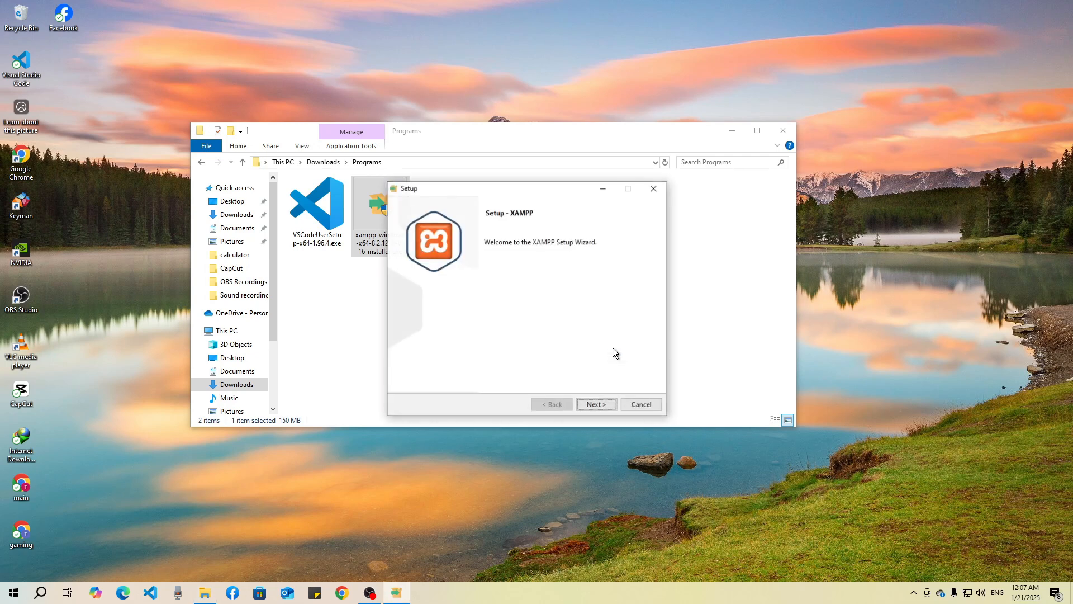
left_click(596, 406)
left_click(596, 405)
left_click(596, 405)
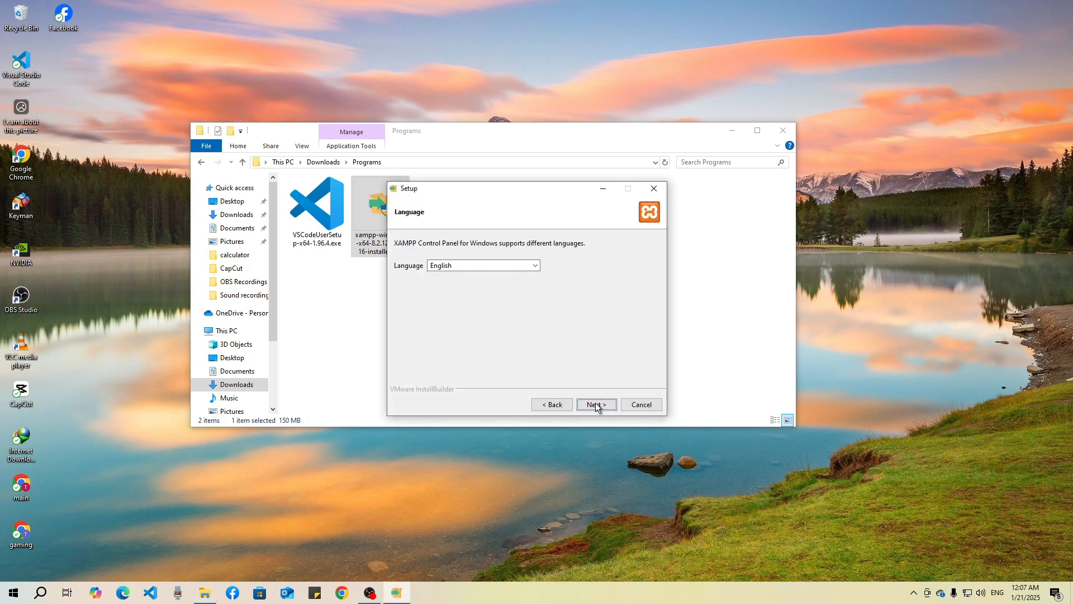
left_click(596, 405)
left_click(595, 403)
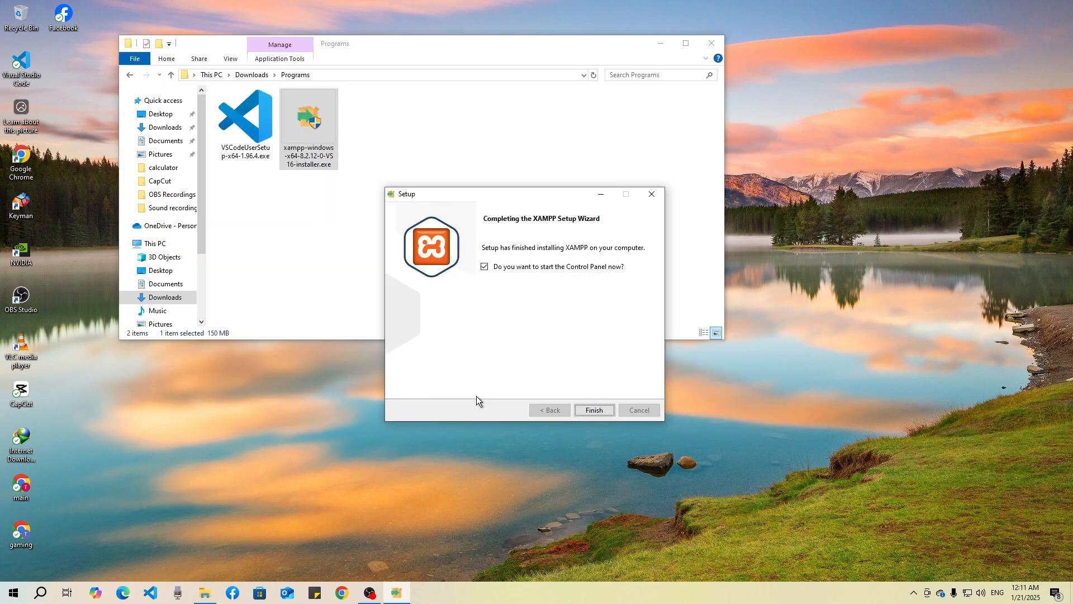
left_click(607, 411)
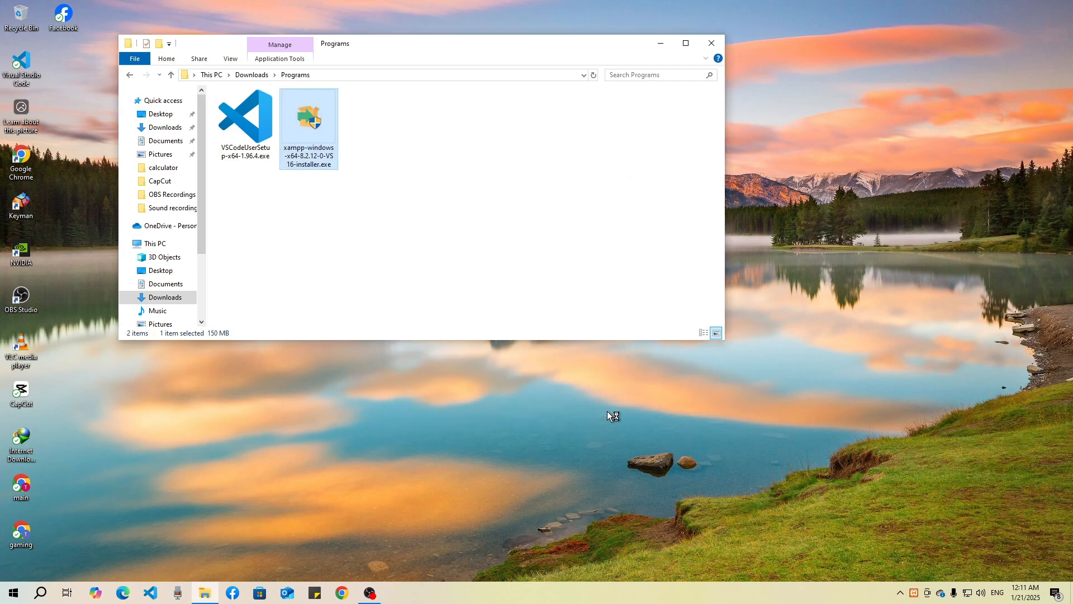
Step: Start the Apache module in the XAMPP Control Panel and open its admin page
left_click_drag(180, 9, 440, 176)
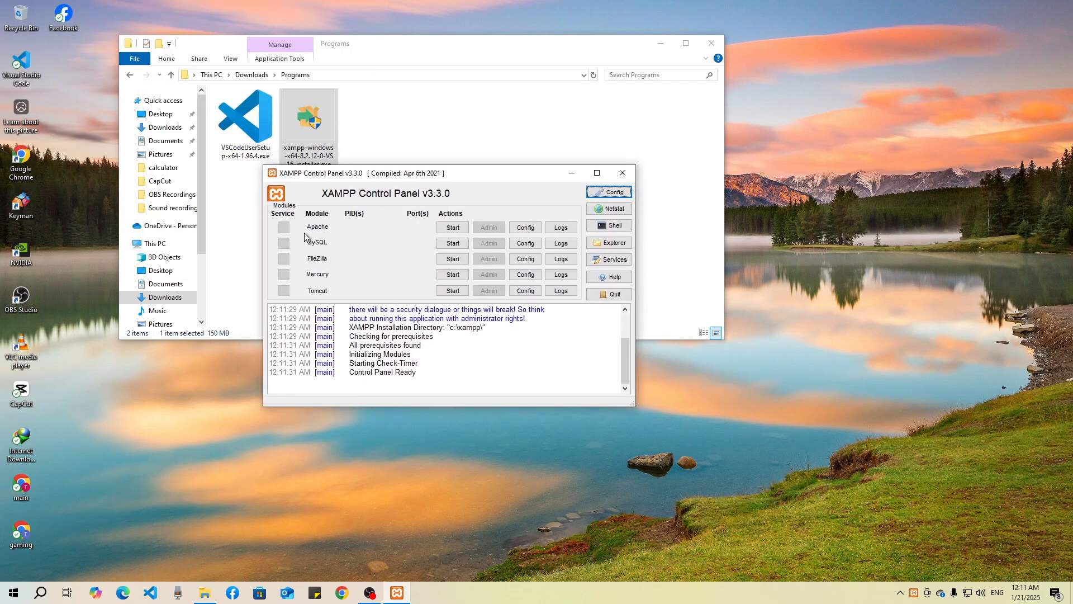
left_click(453, 227)
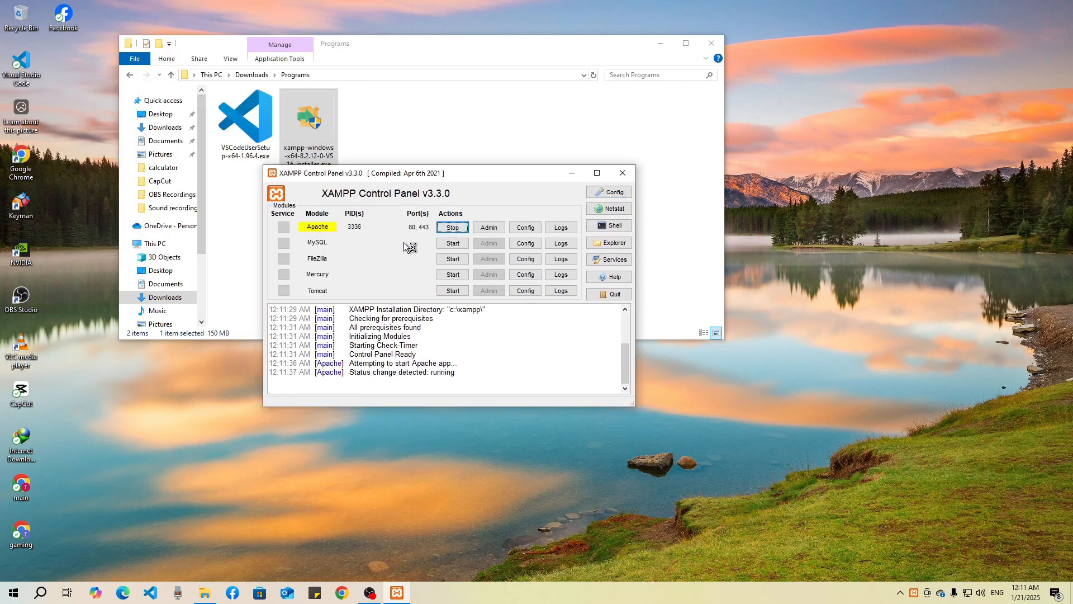
left_click(490, 228)
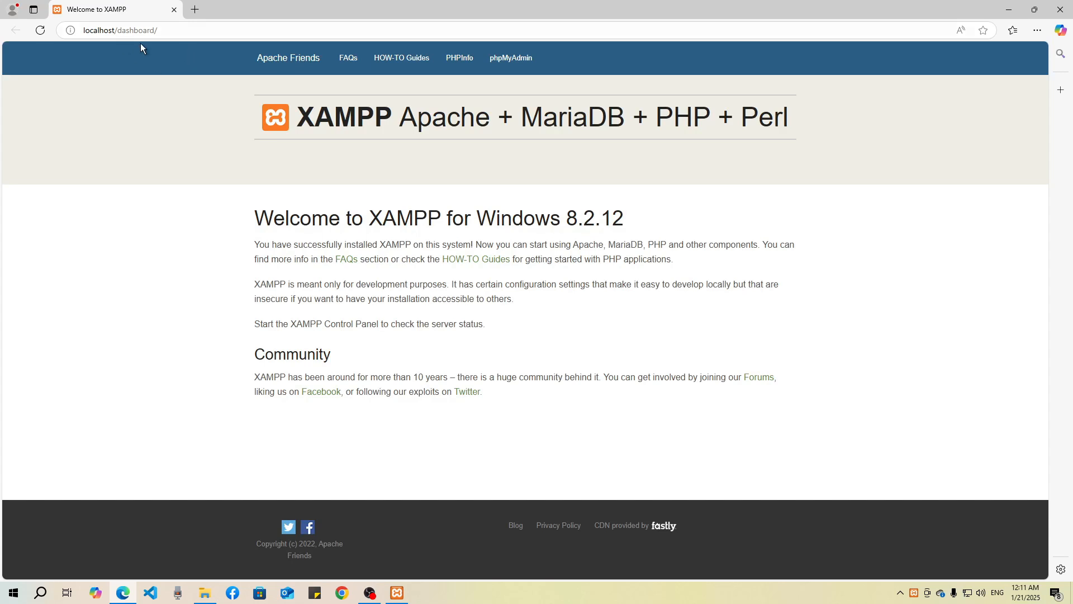
Step: Switch to File Explorer, open C:\xampp\htdocs and delete everything inside it
left_click(205, 592)
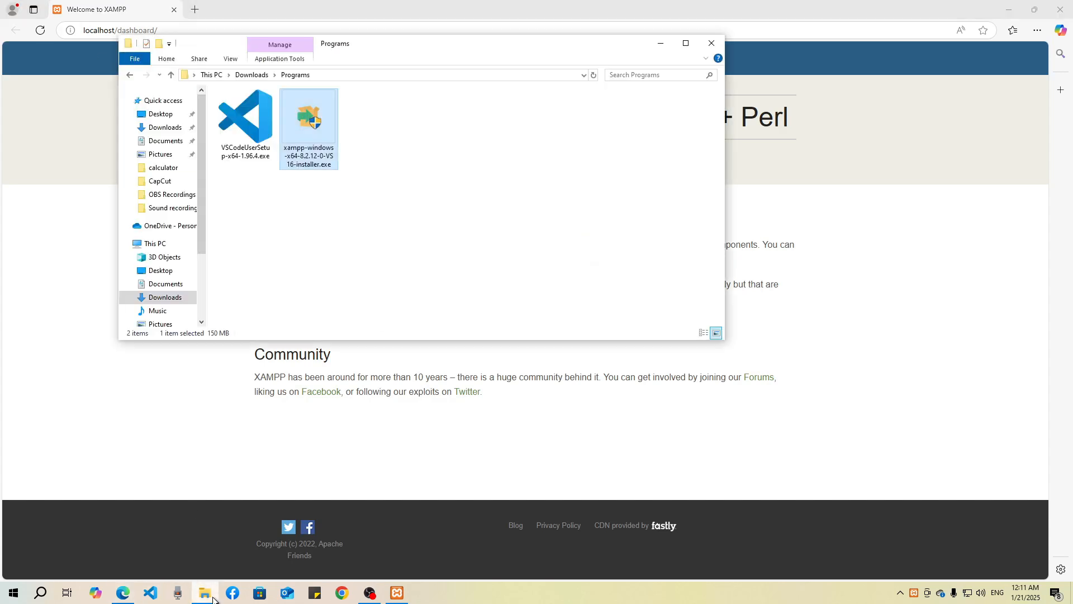
scroll(168, 279, "down", 1)
left_click(156, 222)
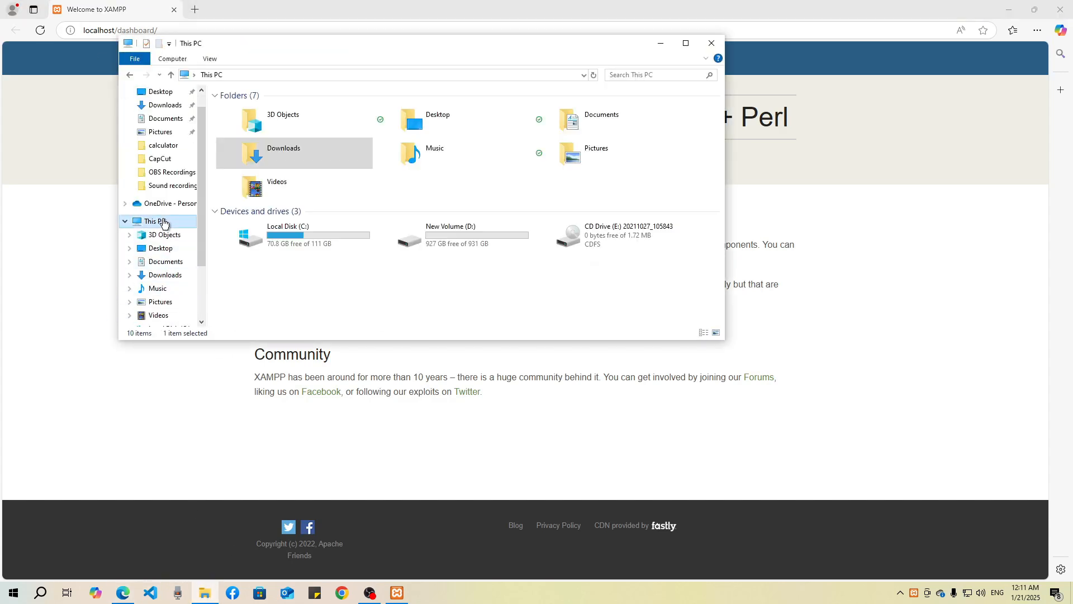
double_click(305, 233)
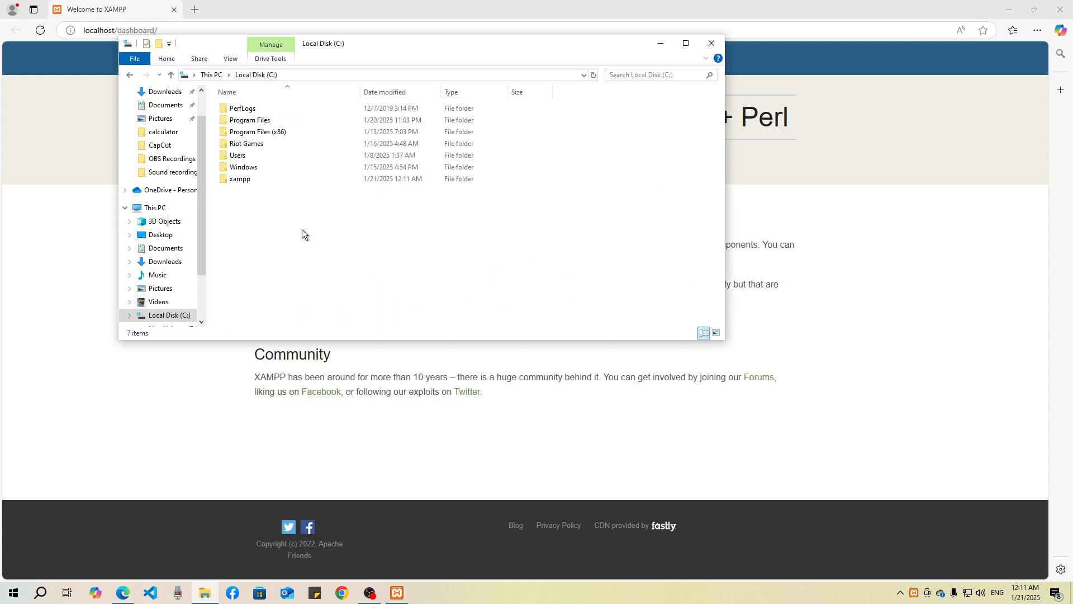
left_click(238, 180)
double_click(262, 180)
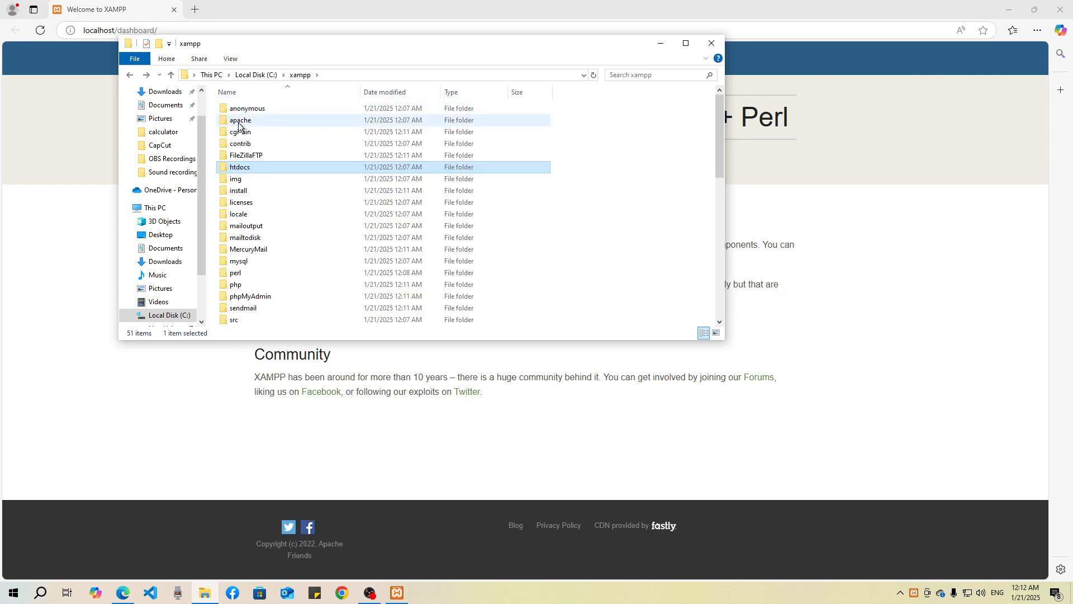
double_click(256, 166)
key("ctrl+a")
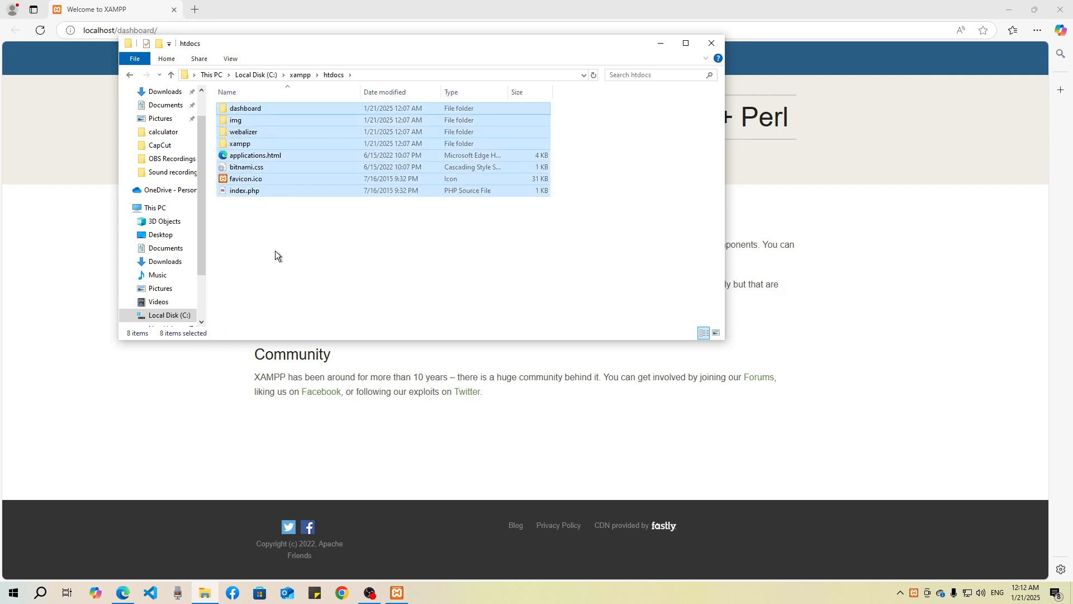
key("Delete")
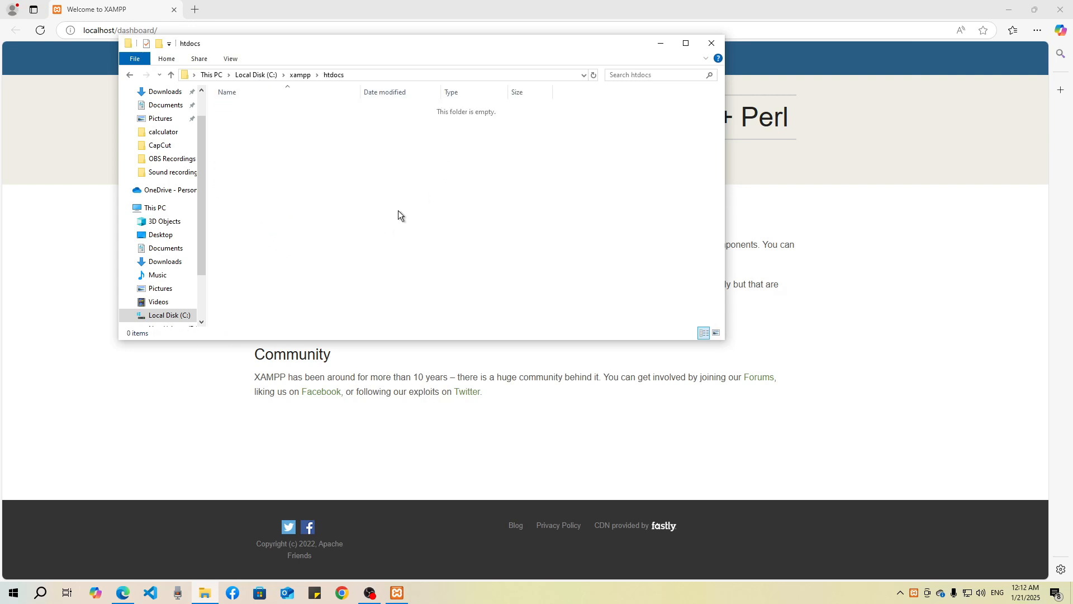
Step: Create a new text document named test.txt in the htdocs folder
right_click(272, 191)
mouse_move(299, 324)
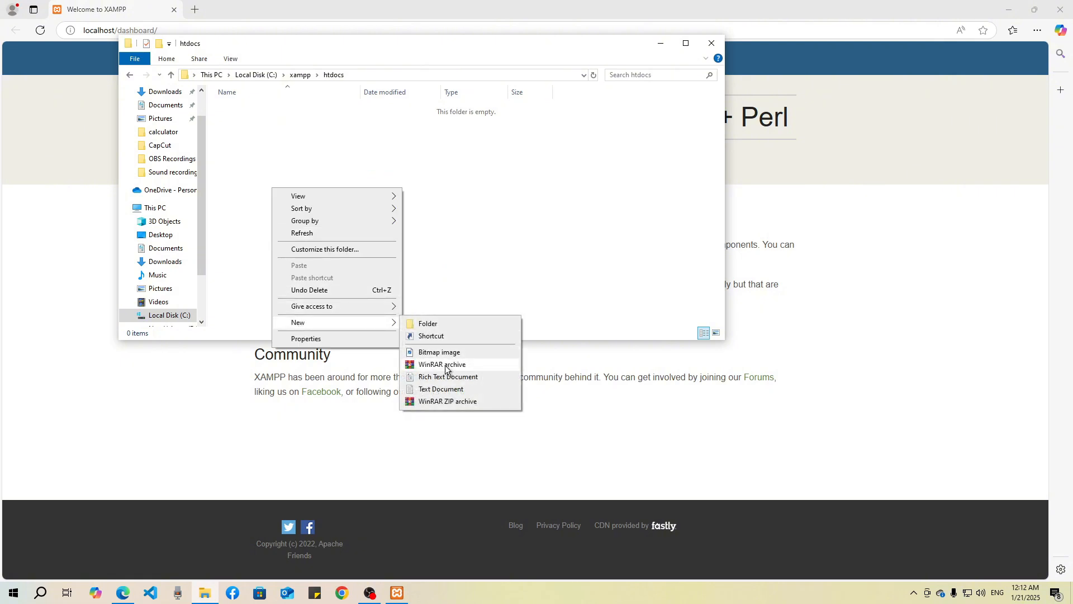
left_click(441, 389)
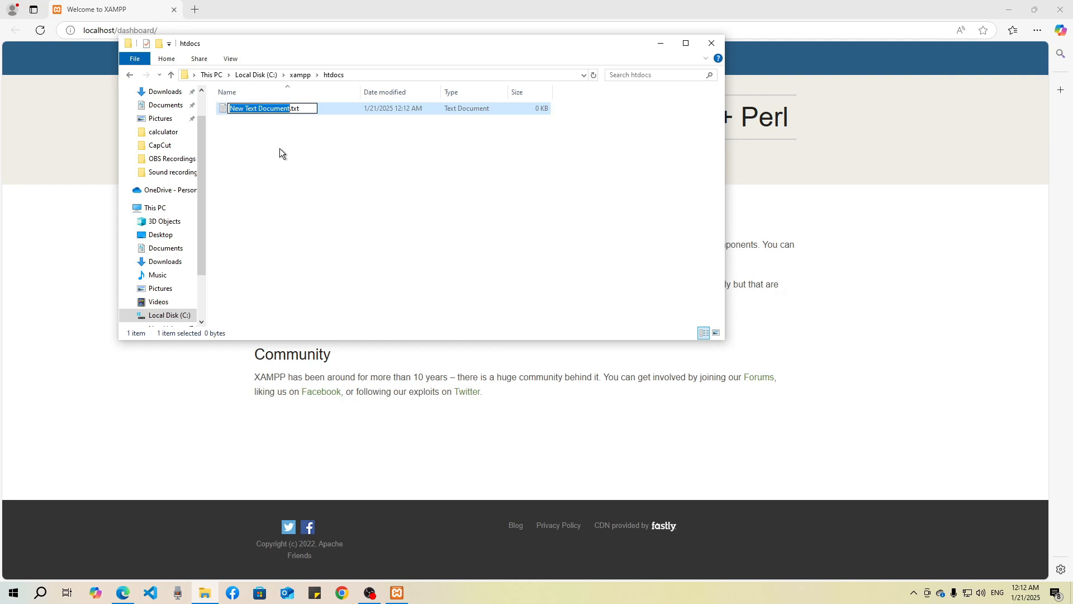
type("test")
left_click(294, 167)
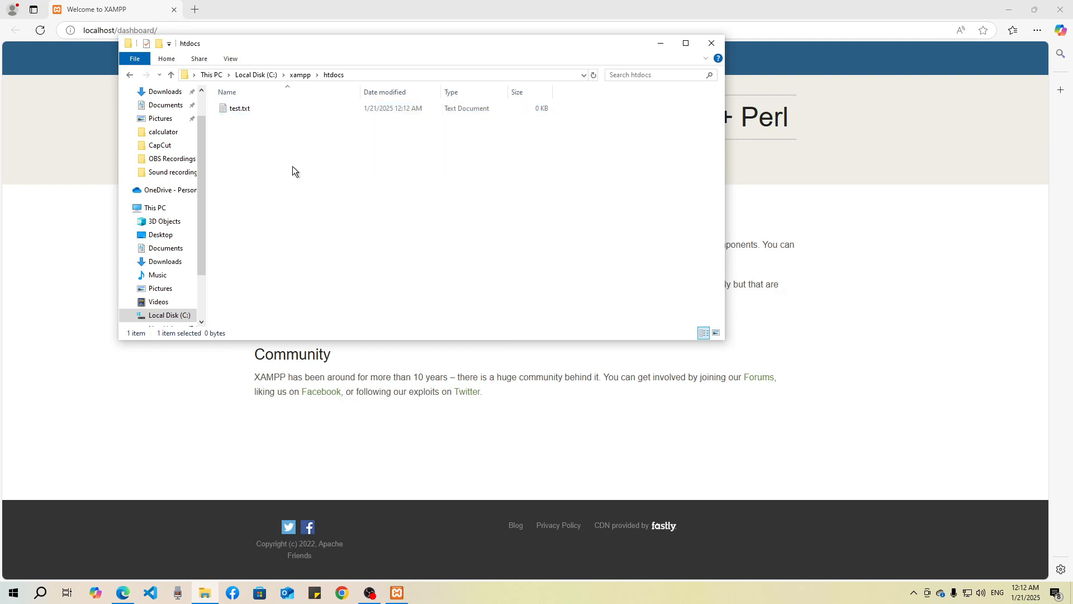
Step: Open test.txt in Notepad, write "this is test file", save it and close the editor
double_click(254, 109)
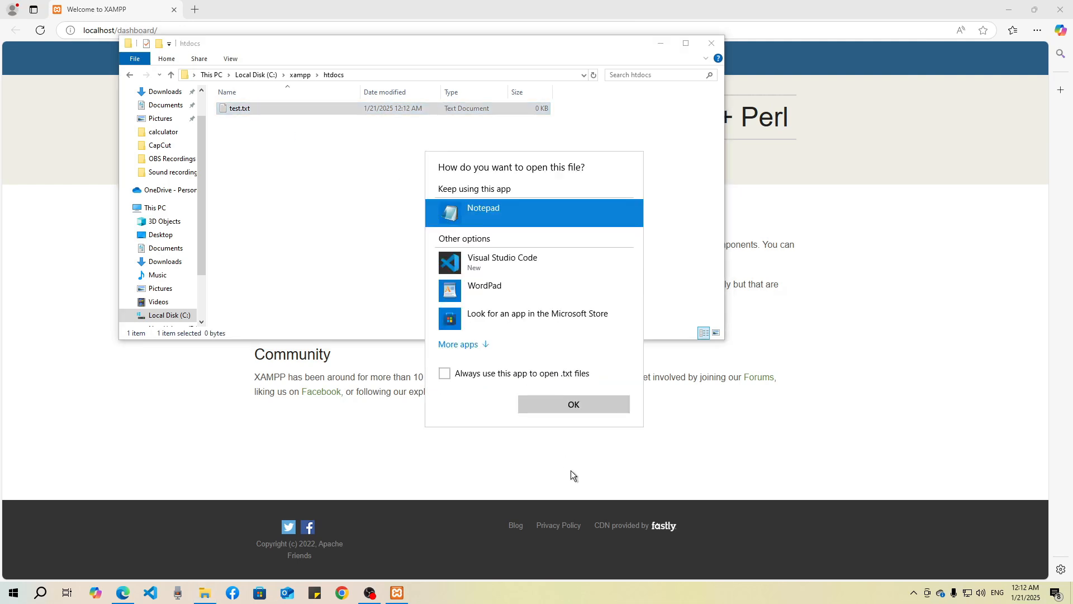
left_click(570, 405)
type("thi")
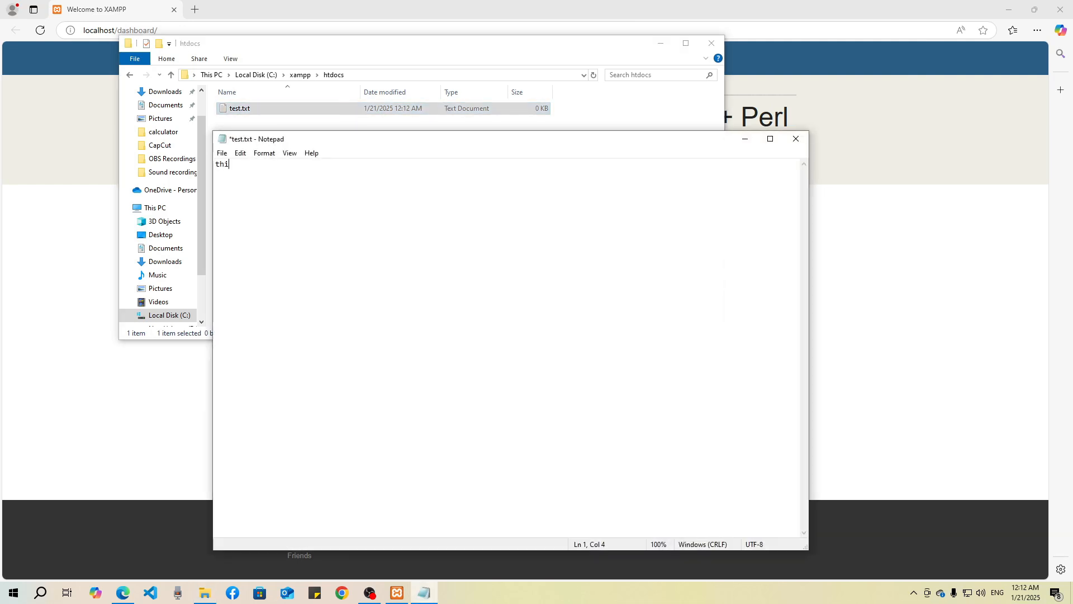
type("s is test file")
key("ctrl+s")
left_click(796, 138)
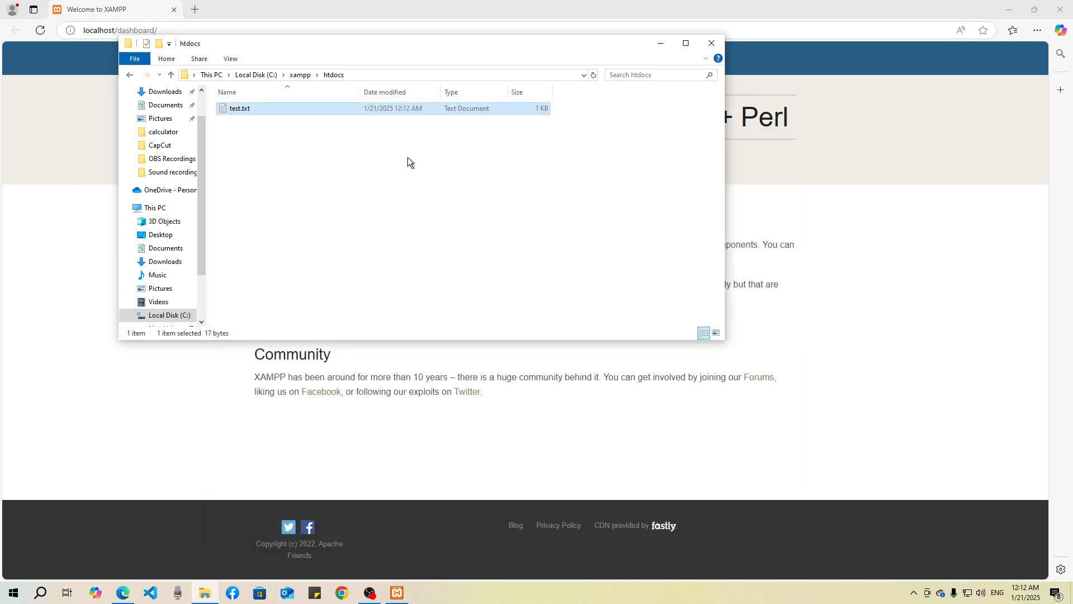
Step: Load localhost/test.txt in a new Microsoft Edge tab and enlarge the page to 500%
left_click(119, 9)
left_click(194, 9)
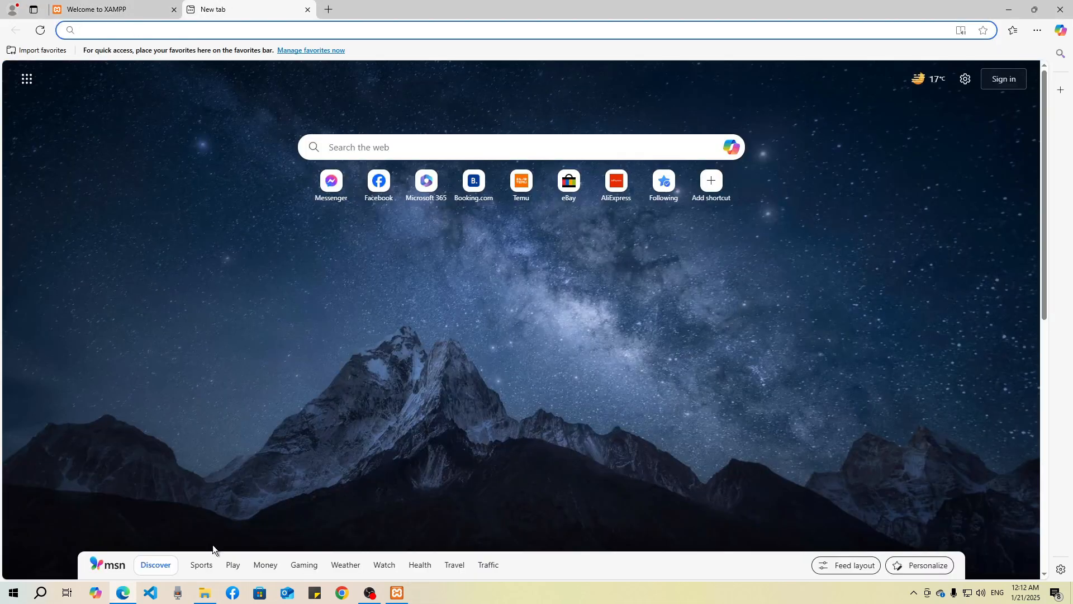
left_click(254, 26)
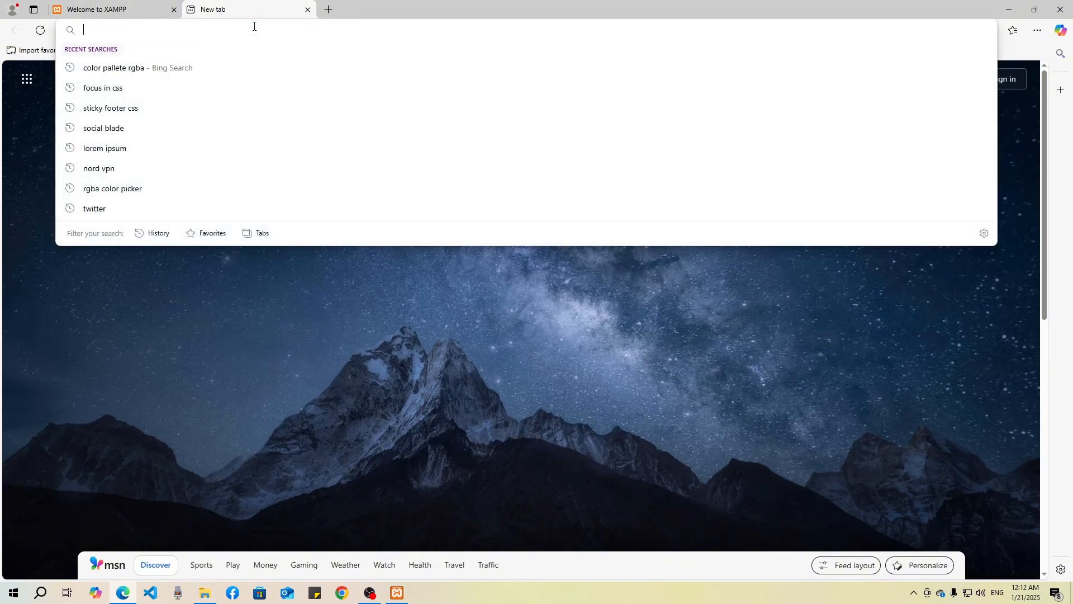
type("localhost")
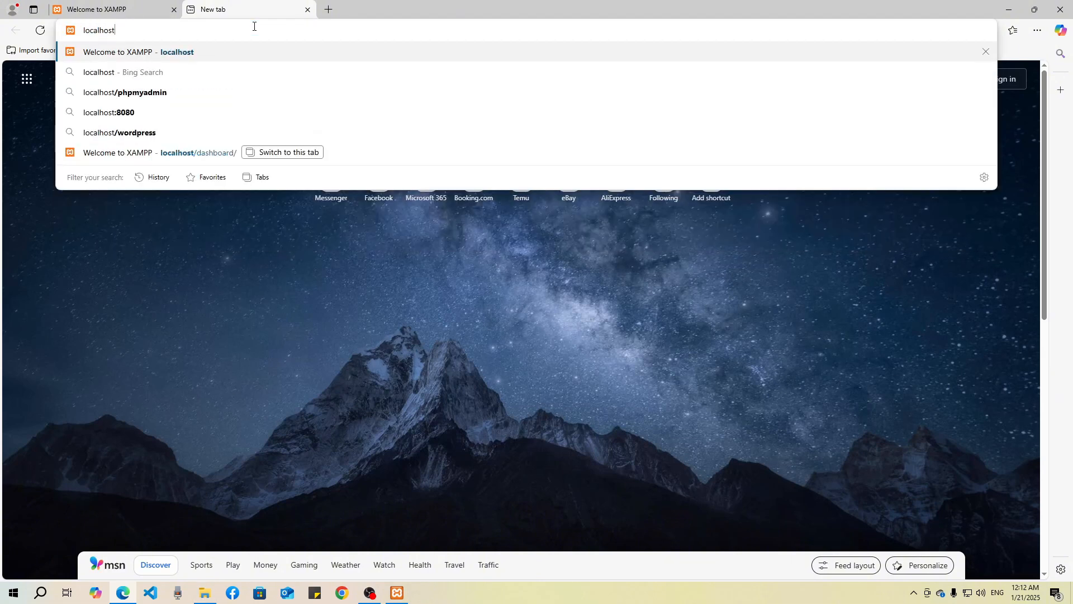
type("/test.")
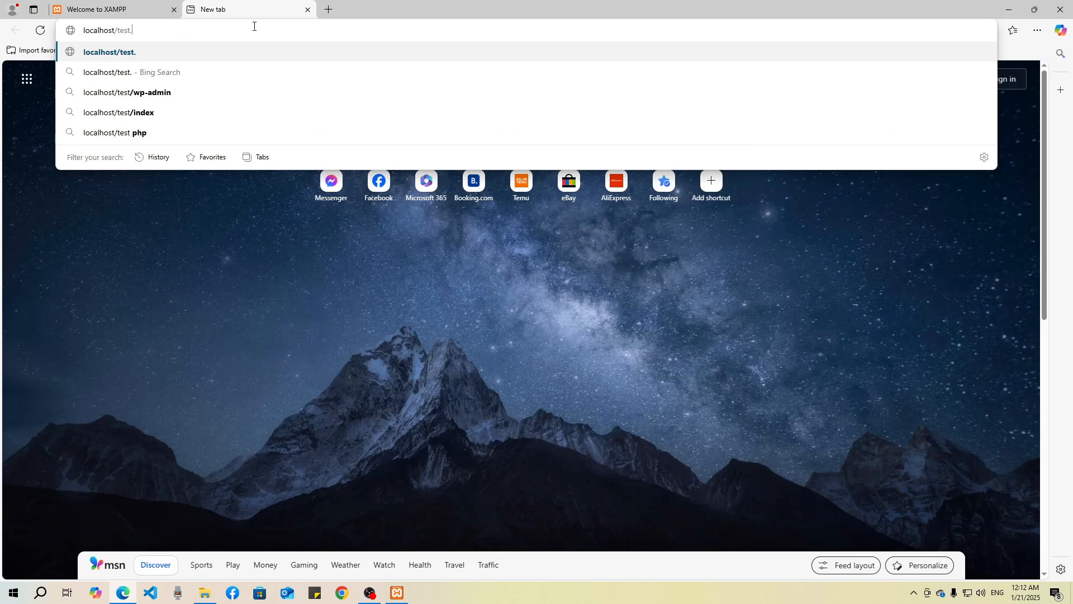
type("txt")
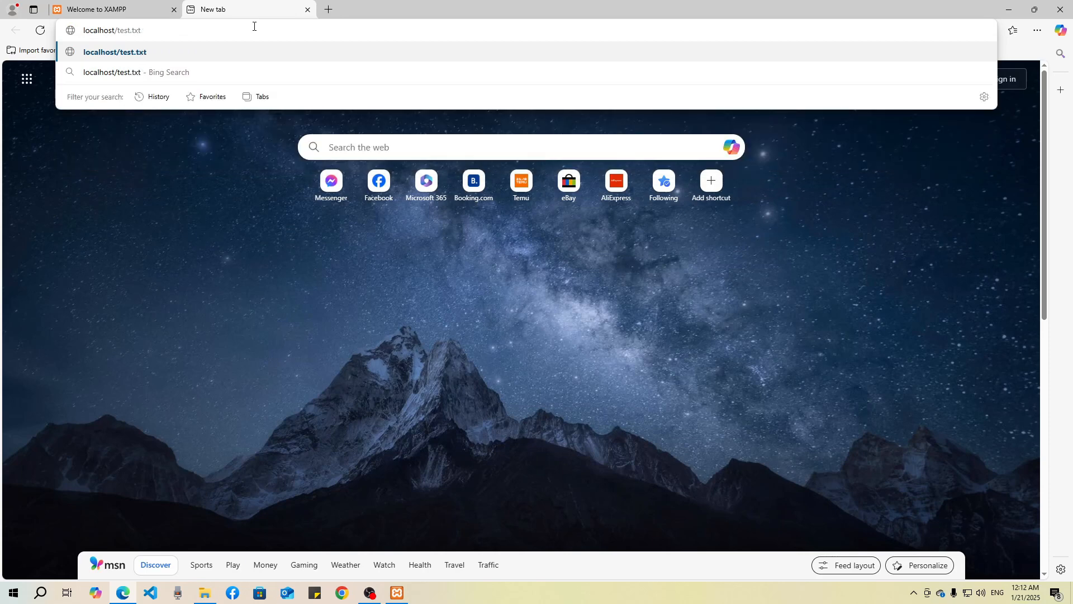
key("Return")
key("ctrl+plus")
key("ctrl+plus")
key("ctrl+plus")
key("ctrl+plus")
key("ctrl+plus")
key("ctrl+plus")
key("ctrl+plus")
key("ctrl+plus")
key("ctrl+plus")
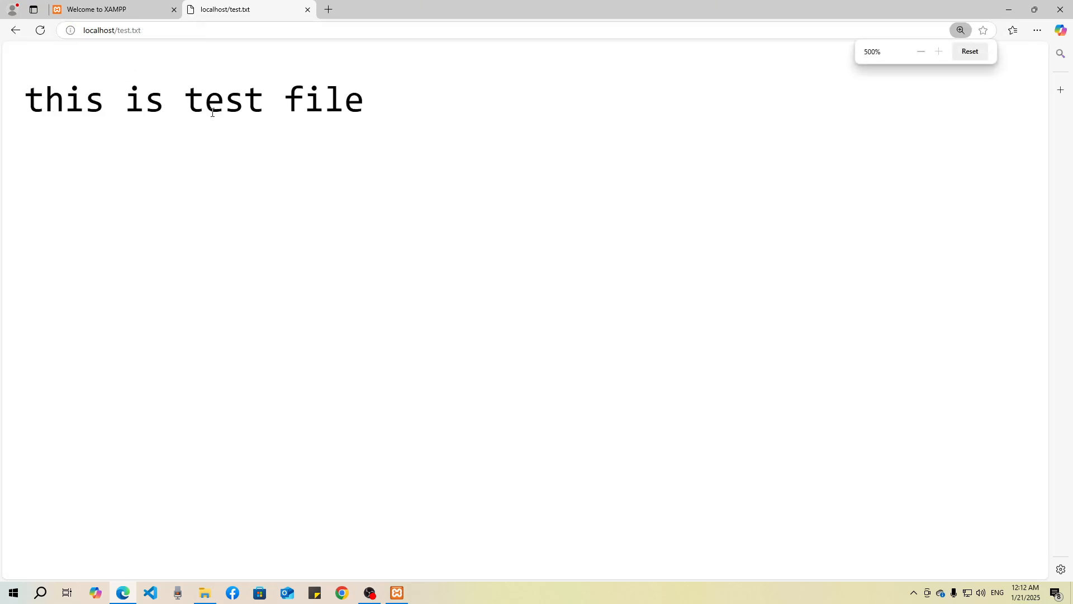
Step: Switch to File Explorer and create a folder named folder1 in htdocs
left_click(205, 593)
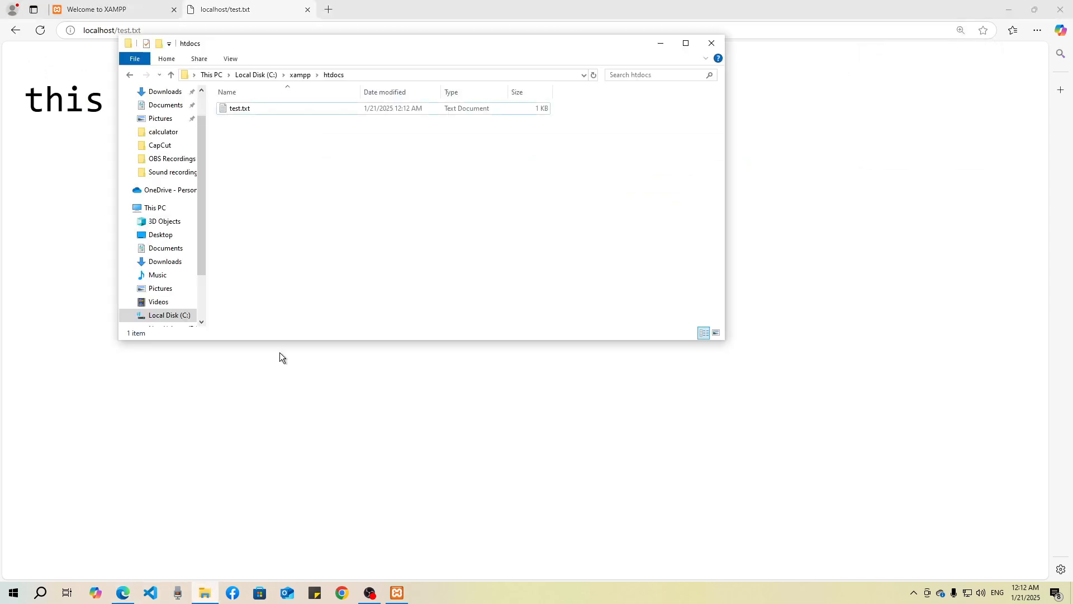
left_click(159, 43)
type("fo")
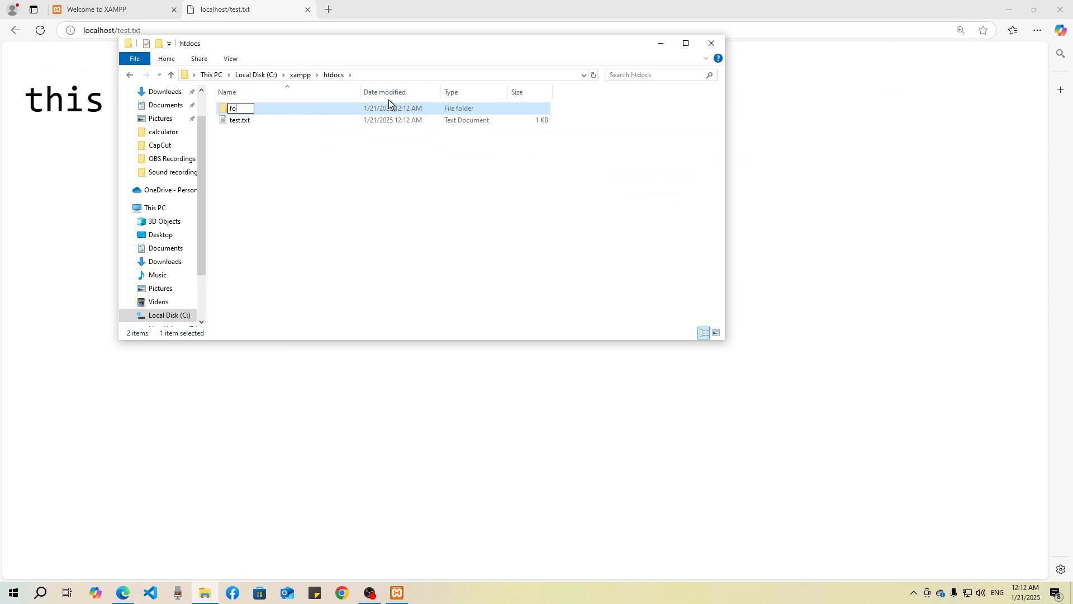
type("lder1")
key("Return")
Step: Copy div.png from the Pictures folder into folder1 and return to the browser
double_click(384, 112)
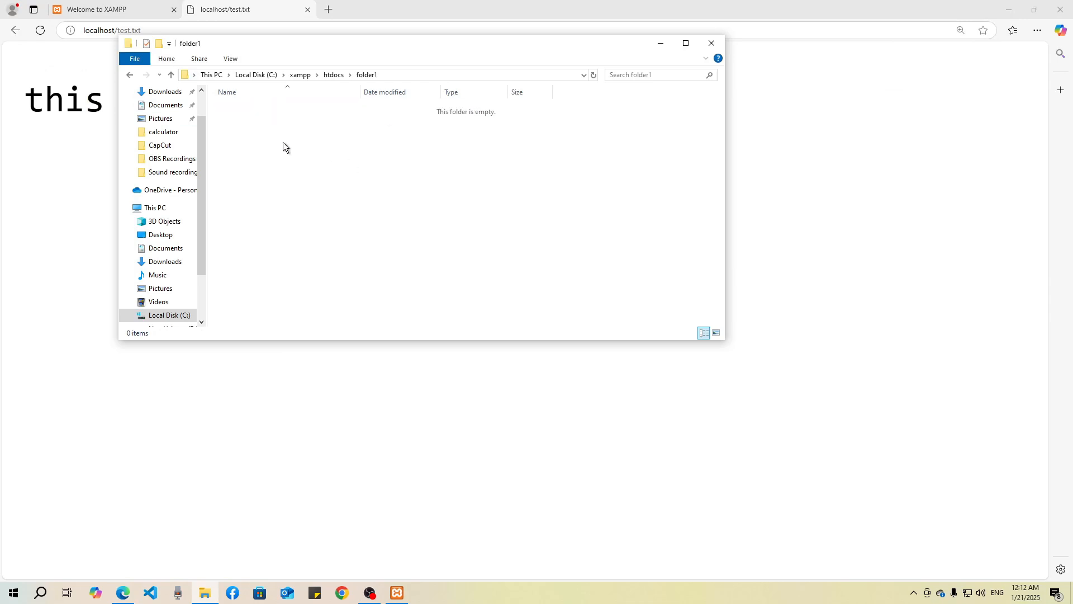
right_click(292, 149)
left_click(220, 257)
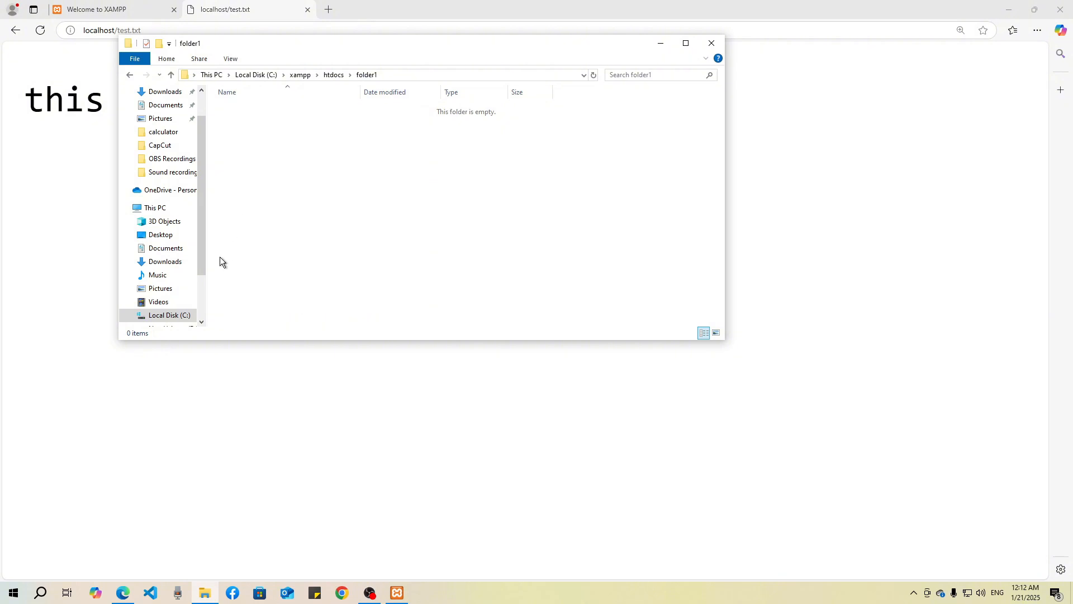
left_click(157, 289)
left_click(308, 130)
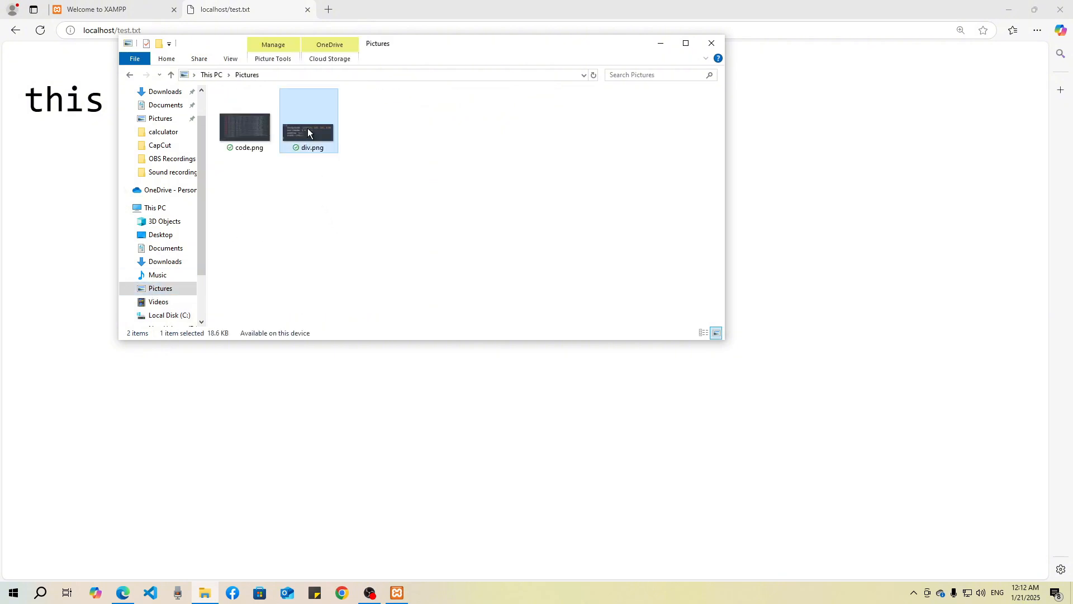
left_click(130, 75)
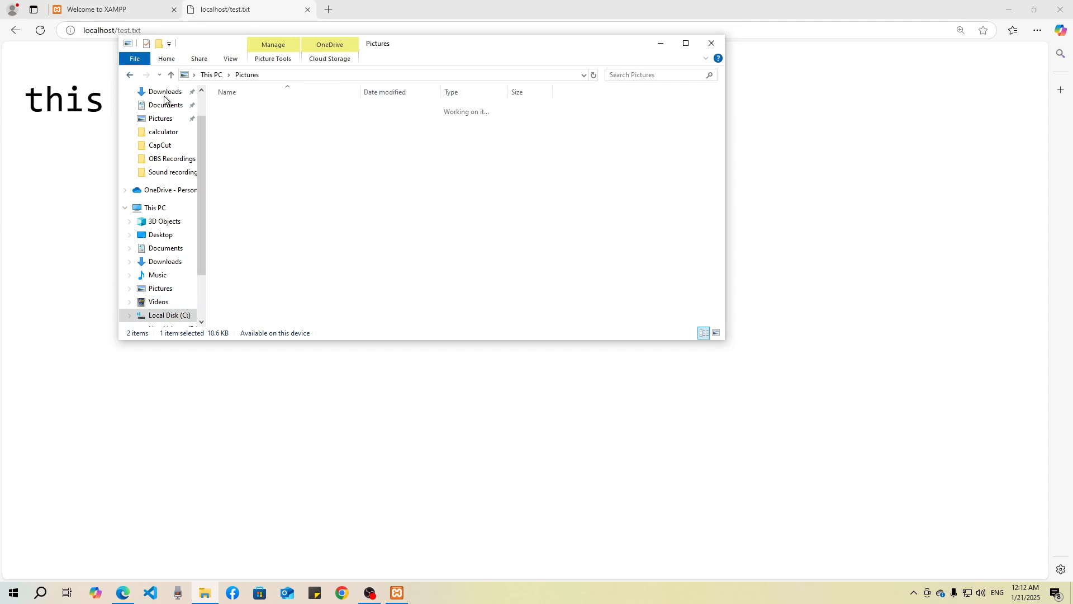
key("ctrl+v")
left_click(410, 213)
left_click(8, 168)
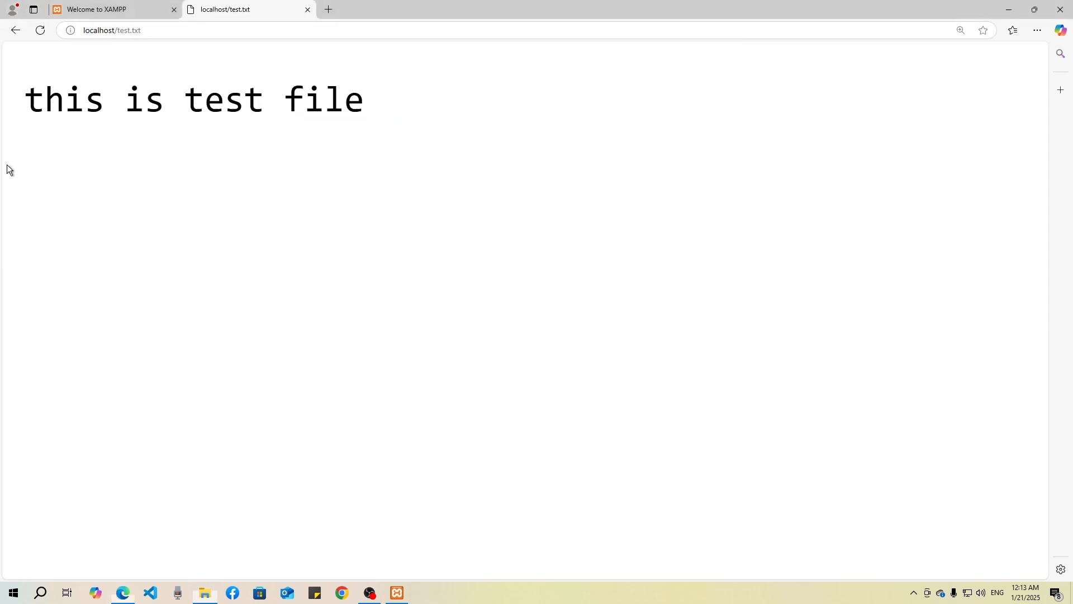
Step: Load localhost/folder1 in the current browser tab and open div.png from the directory listing
left_click(168, 33)
left_click(140, 33)
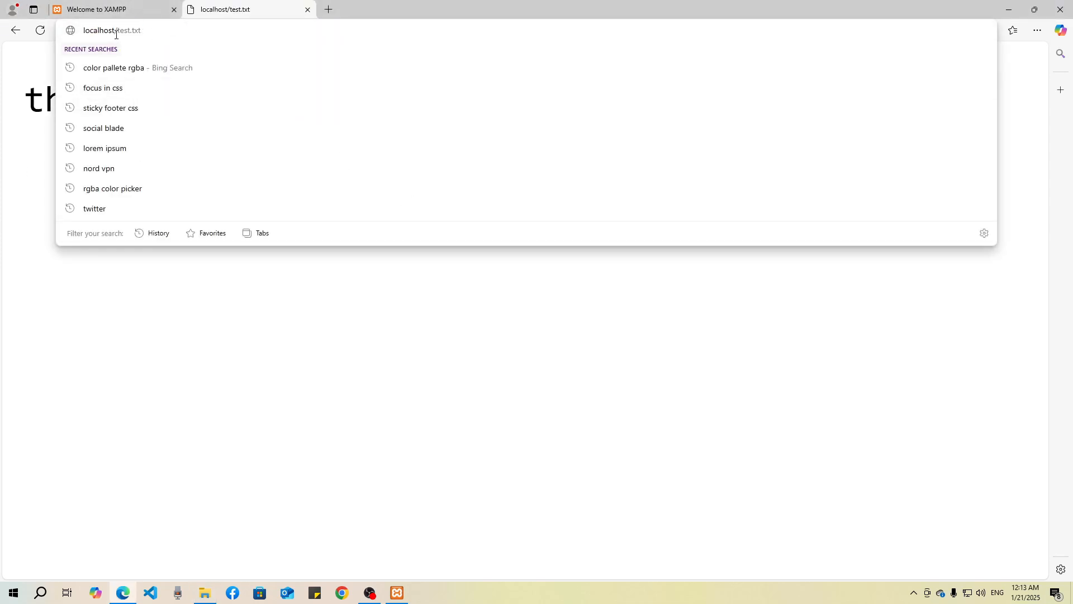
left_click_drag(115, 31, 221, 32)
left_click(155, 32)
type("folder1")
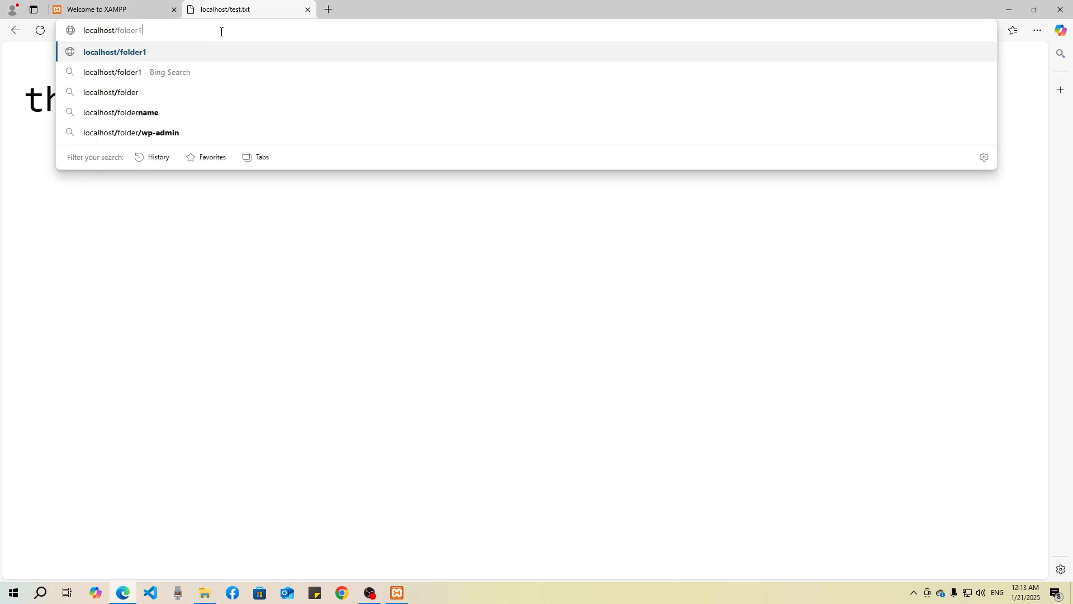
key("Return")
scroll(350, 359, "down", 3)
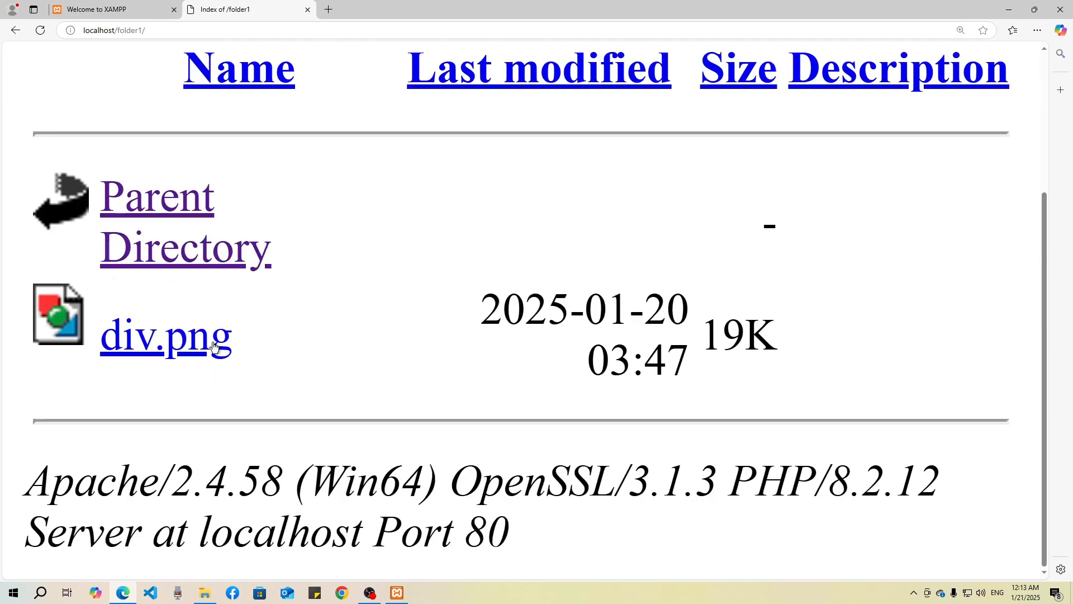
left_click(180, 343)
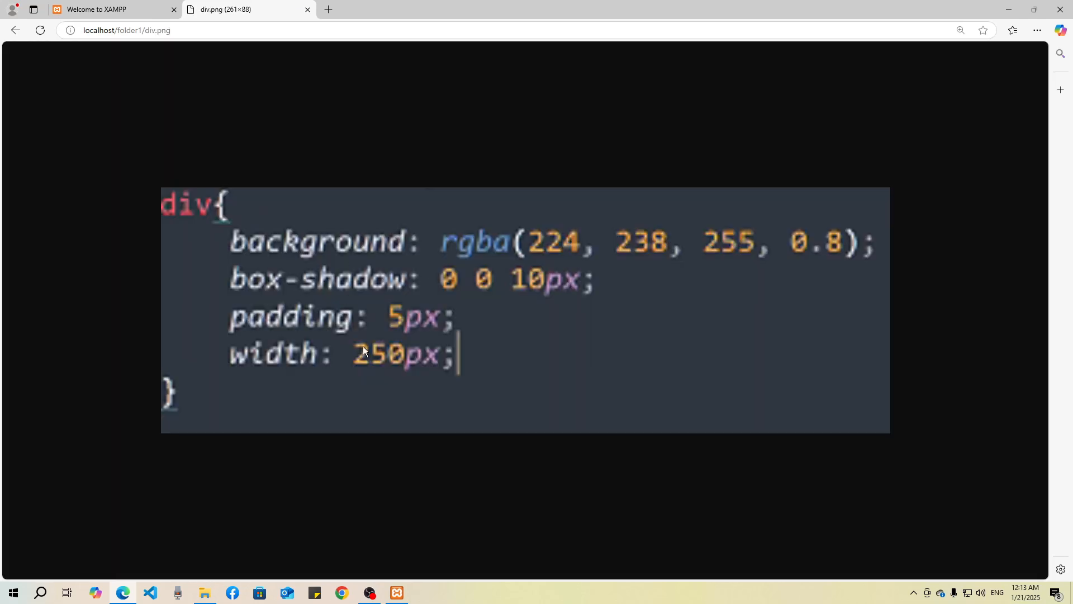
Step: Reduce the zoom of the XAMPP welcome page to 90%, and go back to the folder1 listing in the other tab
left_click(130, 16)
key("ctrl+minus")
key("ctrl+minus")
key("ctrl+minus")
key("ctrl+minus")
key("ctrl+minus")
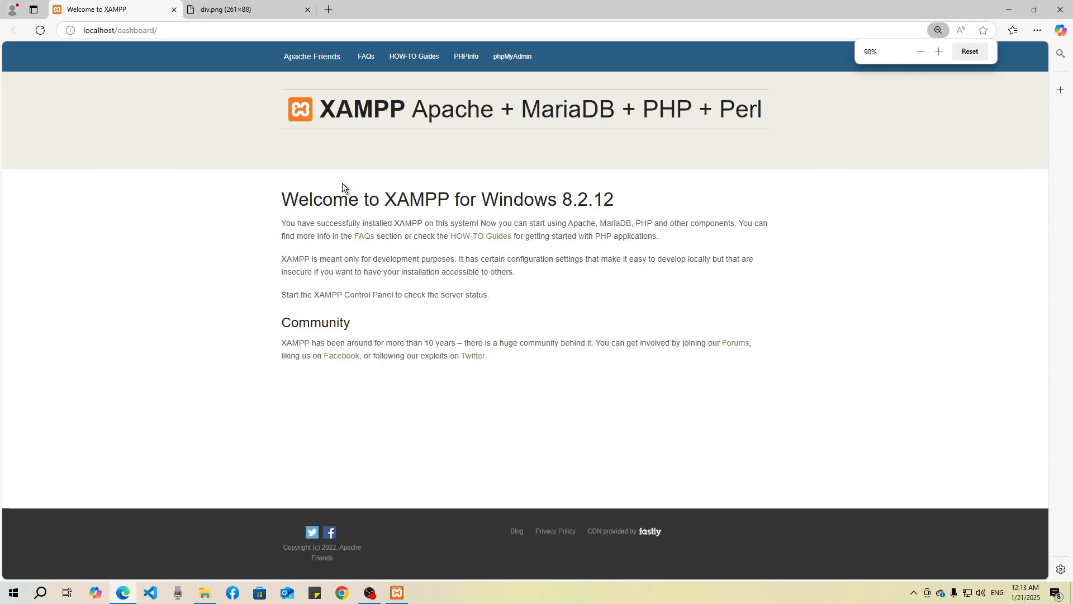
left_click(259, 9)
left_click(15, 30)
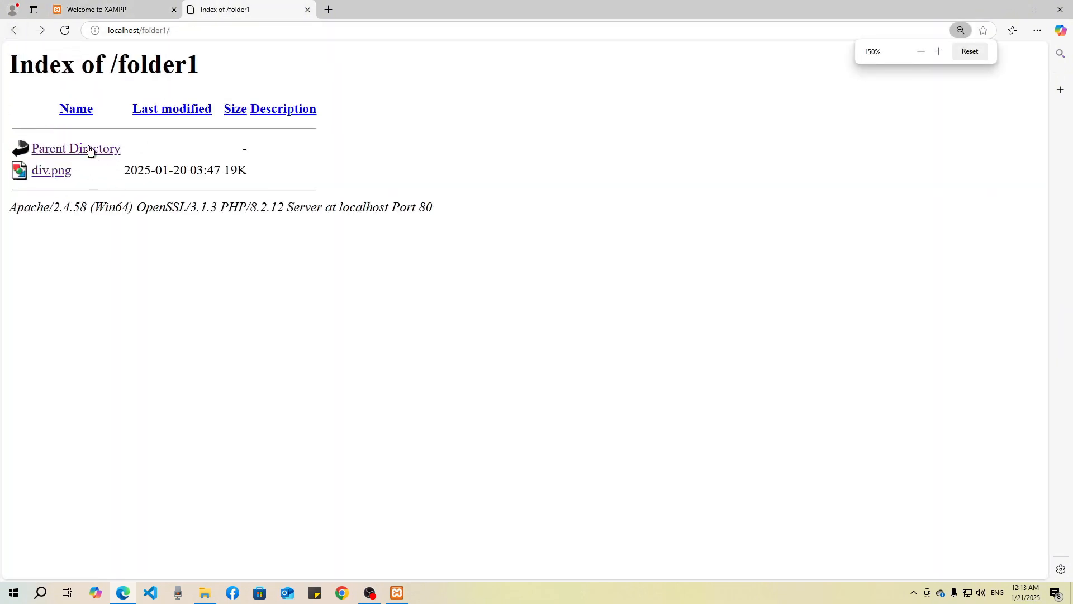
Step: Go up to the parent directory, view test.txt from there and return to the folder1 listing
left_click(89, 151)
left_click(50, 171)
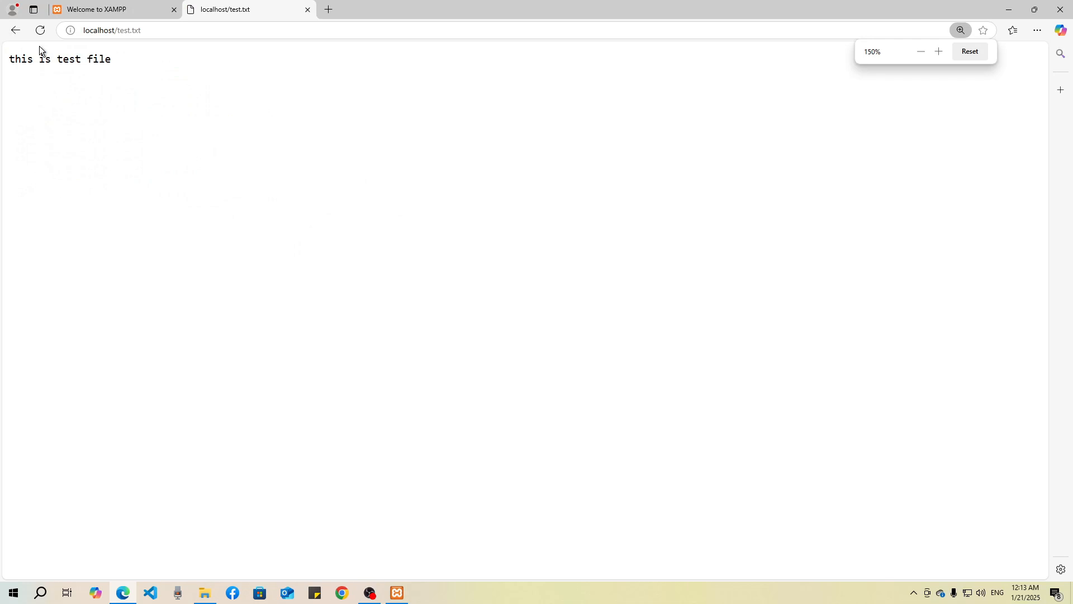
left_click(15, 30)
left_click(49, 147)
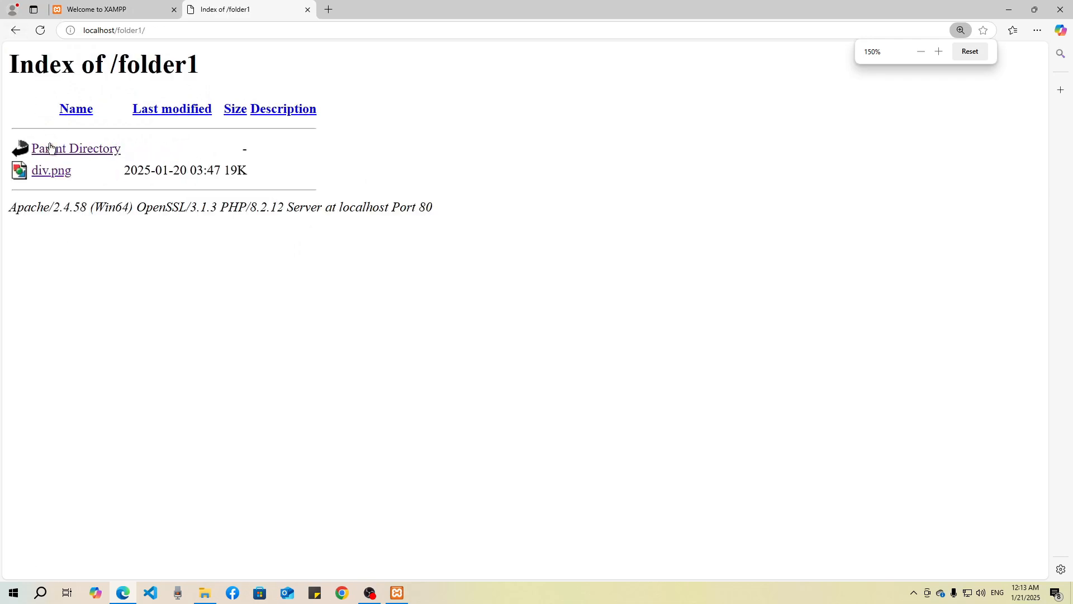
Step: View div.png from the folder1 listing, enlarging it to 500% and reducing it to 110%
left_click(47, 175)
scroll(499, 323, "up", 6)
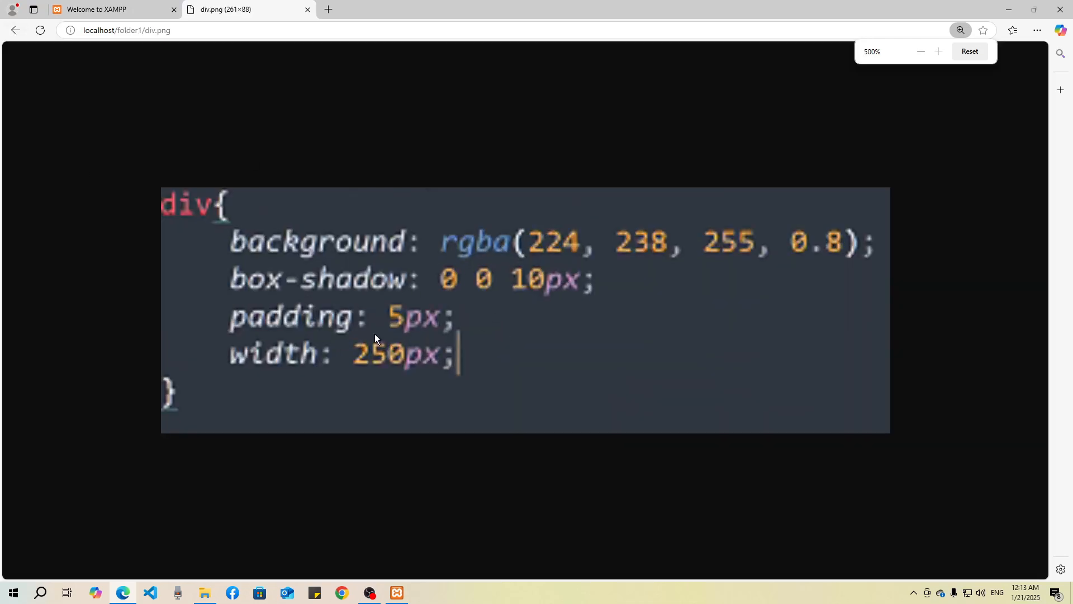
scroll(375, 333, "down", 8)
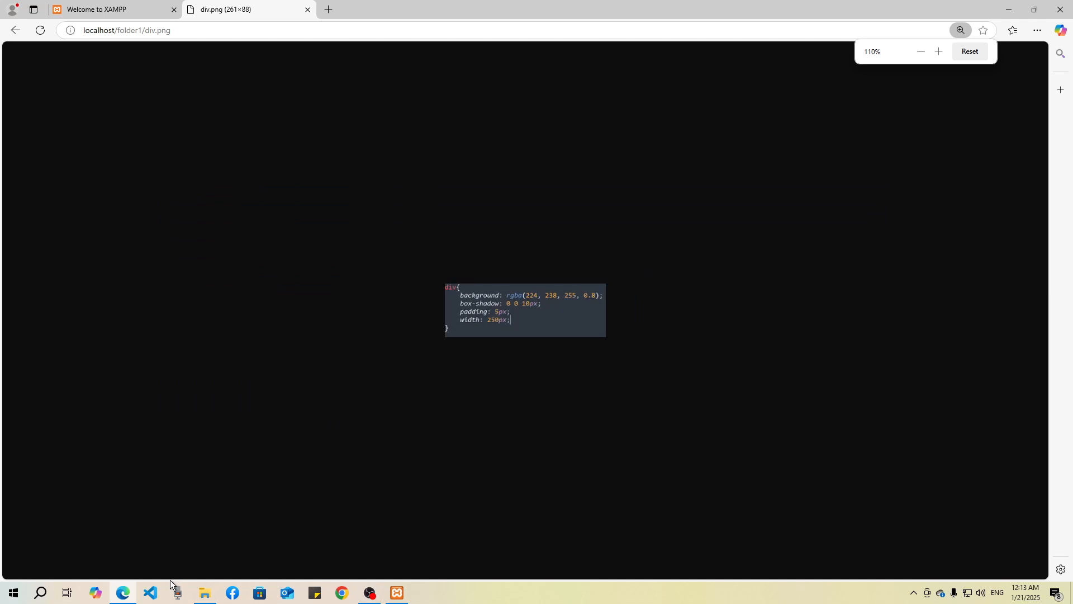
Step: Switch to File Explorer and create a new text document in htdocs named test.html, accepting the extension change
left_click(205, 593)
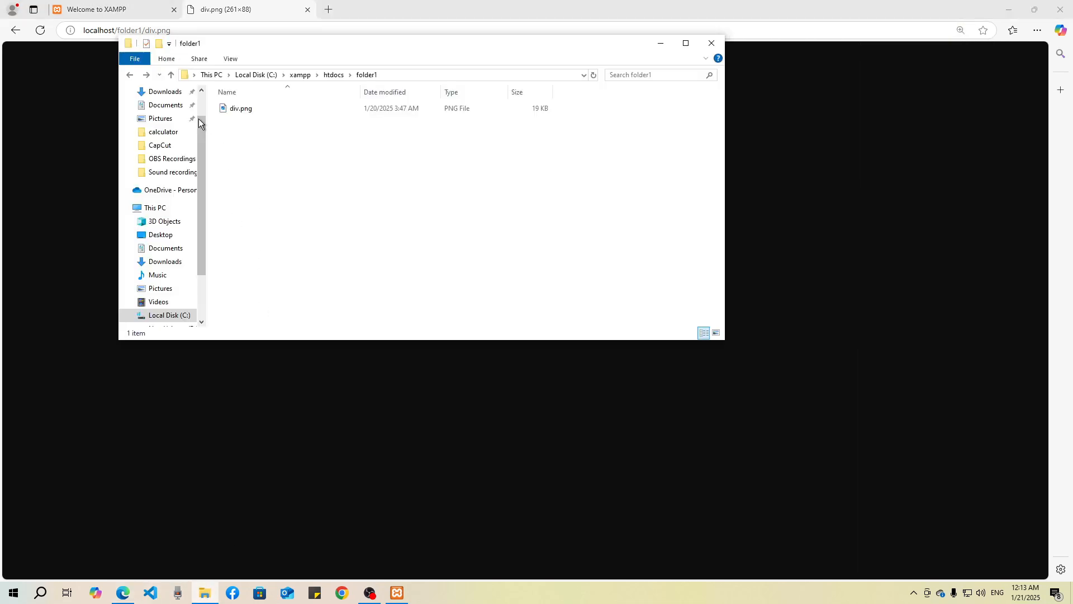
left_click(129, 74)
right_click(244, 173)
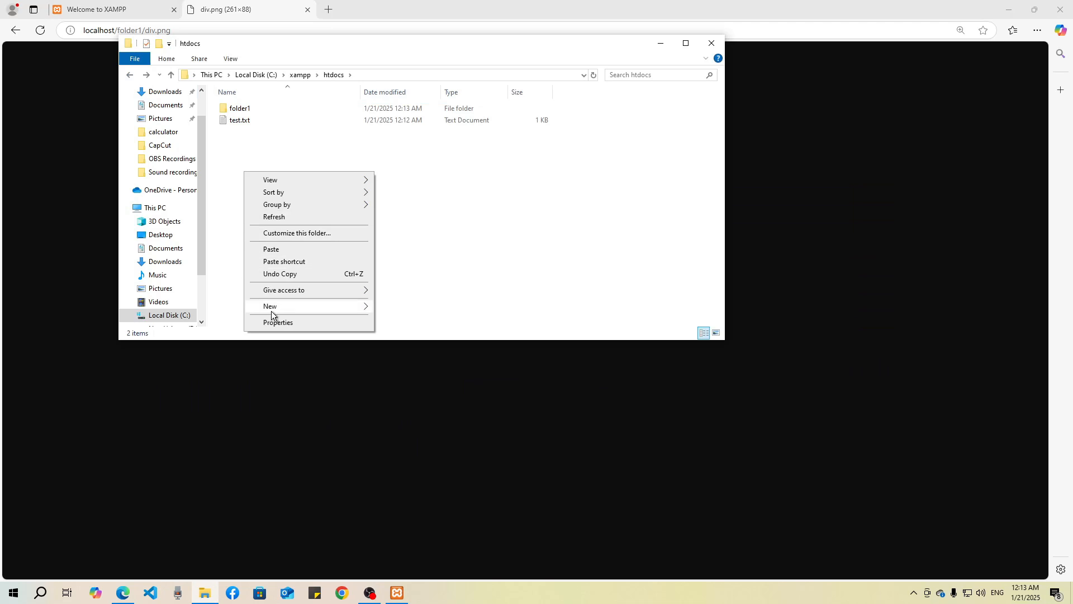
mouse_move(270, 308)
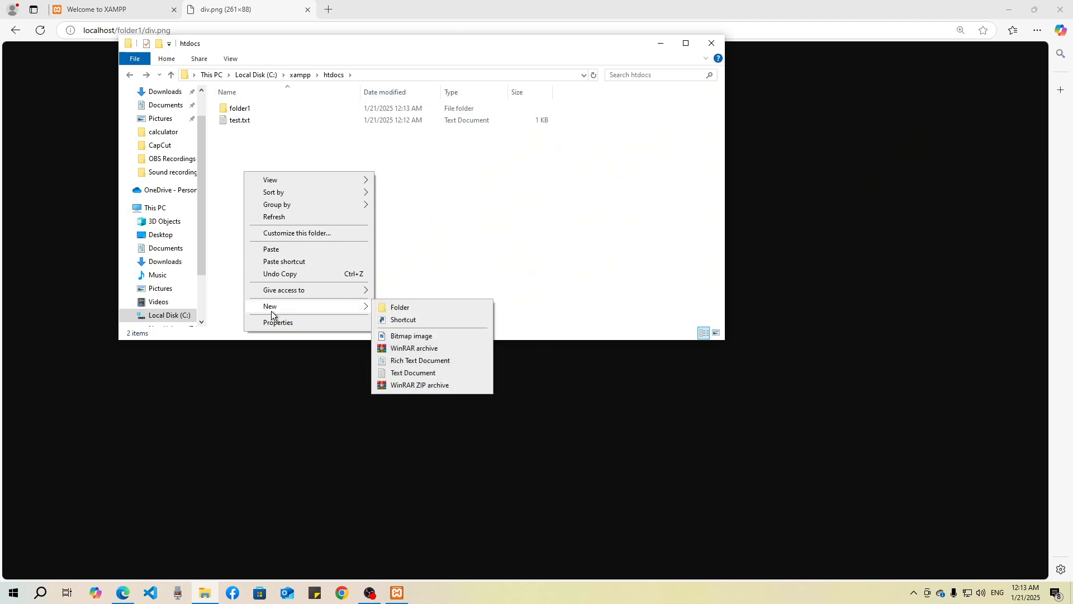
left_click(413, 373)
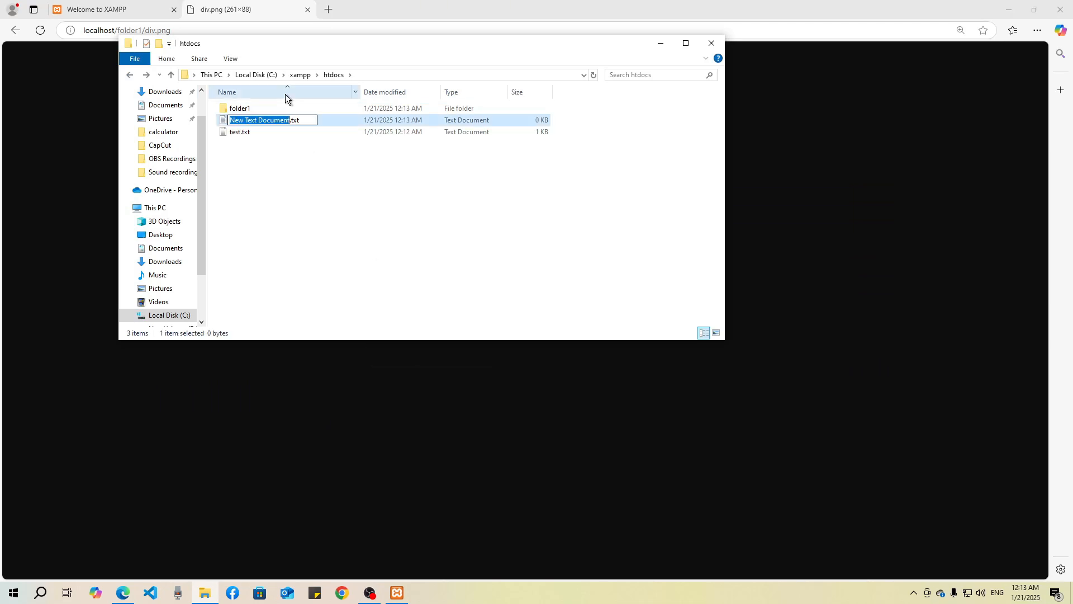
key("ctrl+a")
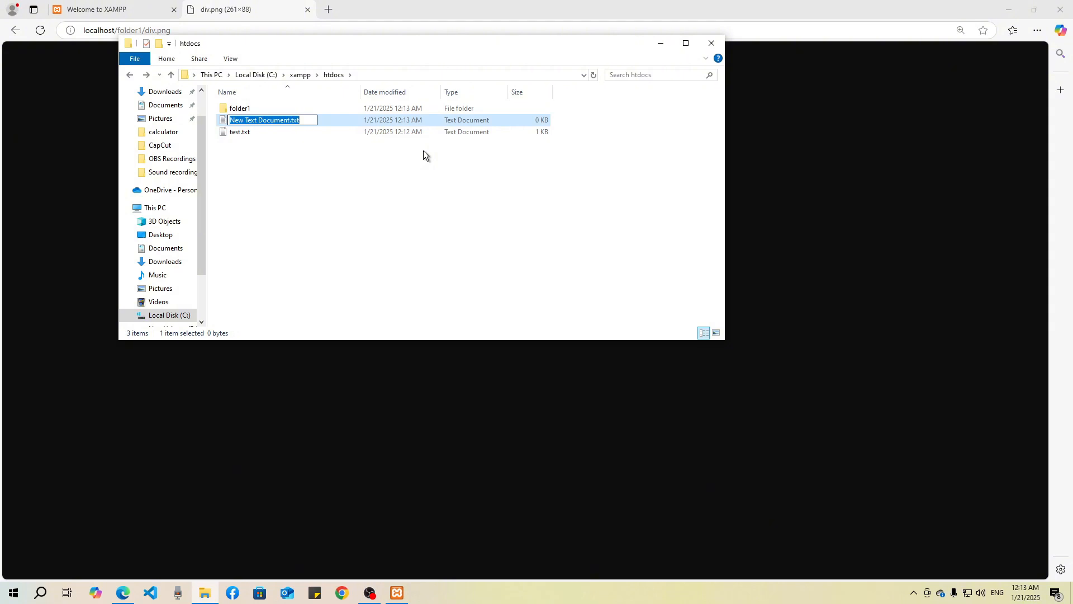
type("test")
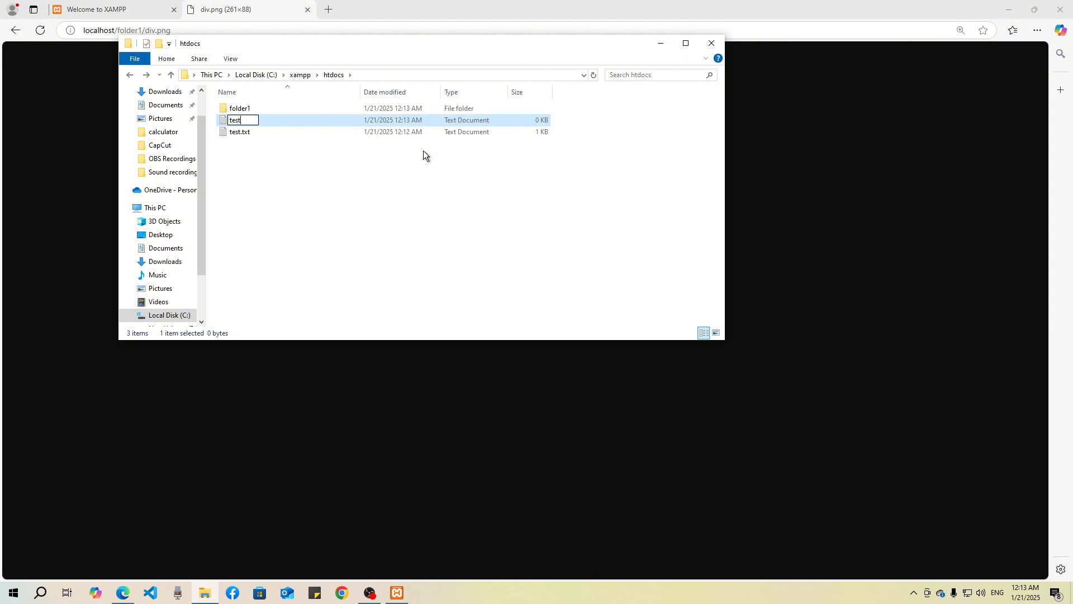
type(".html")
key("Return")
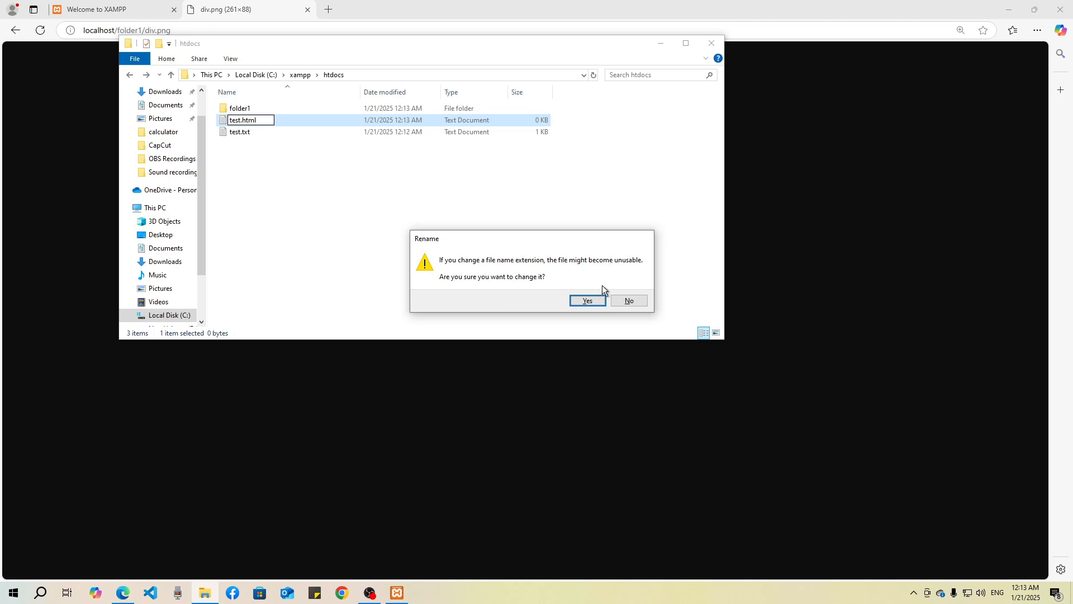
left_click(601, 304)
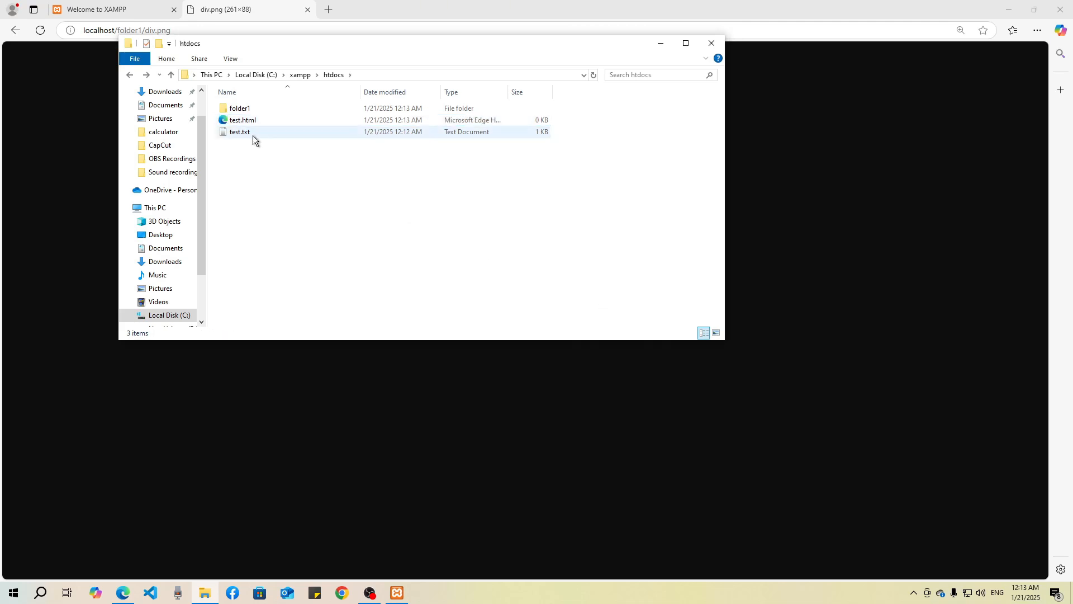
Step: Open test.html in Visual Studio Code and insert the HTML boilerplate with the ! Emmet abbreviation
right_click(266, 121)
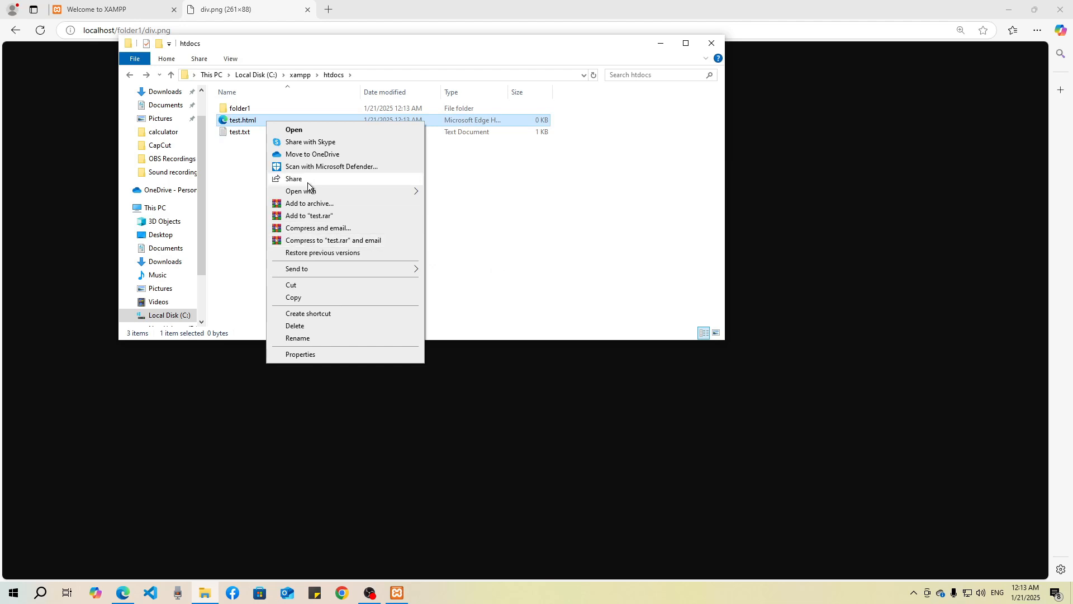
mouse_move(317, 191)
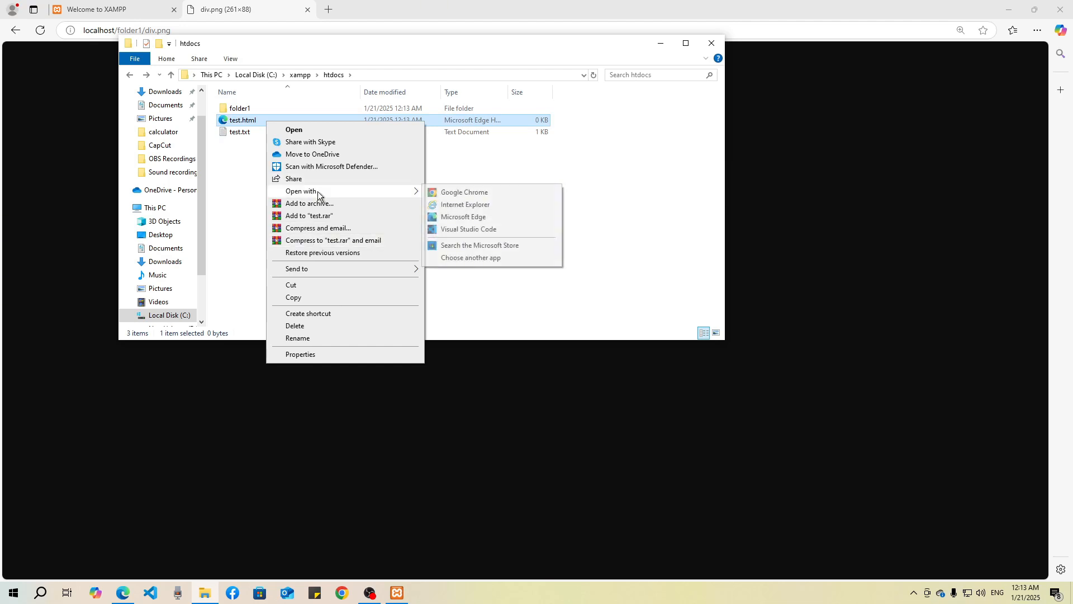
left_click(456, 229)
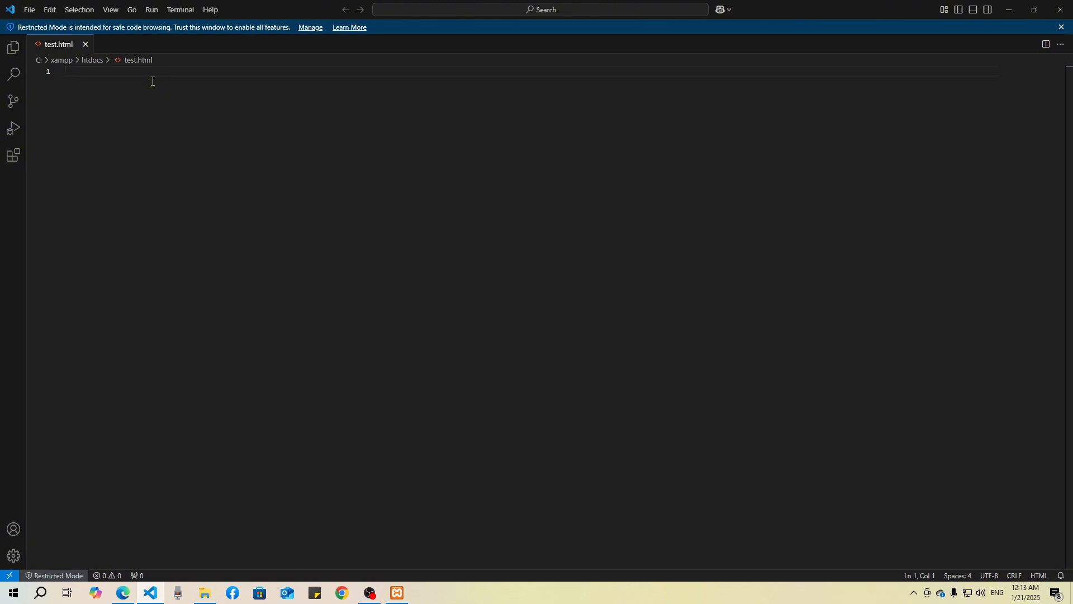
type("!")
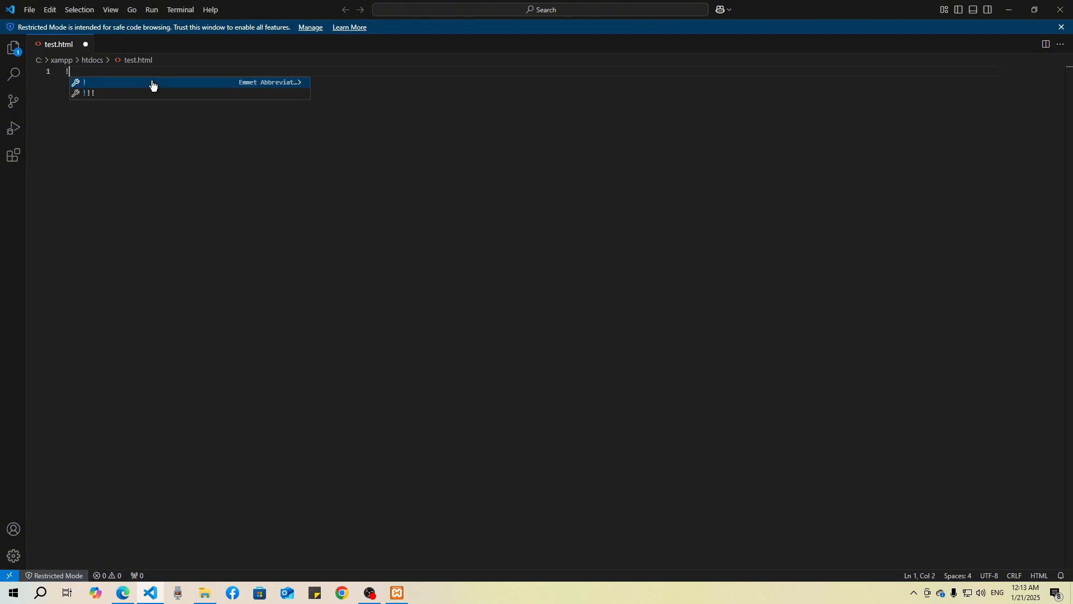
left_click(152, 83)
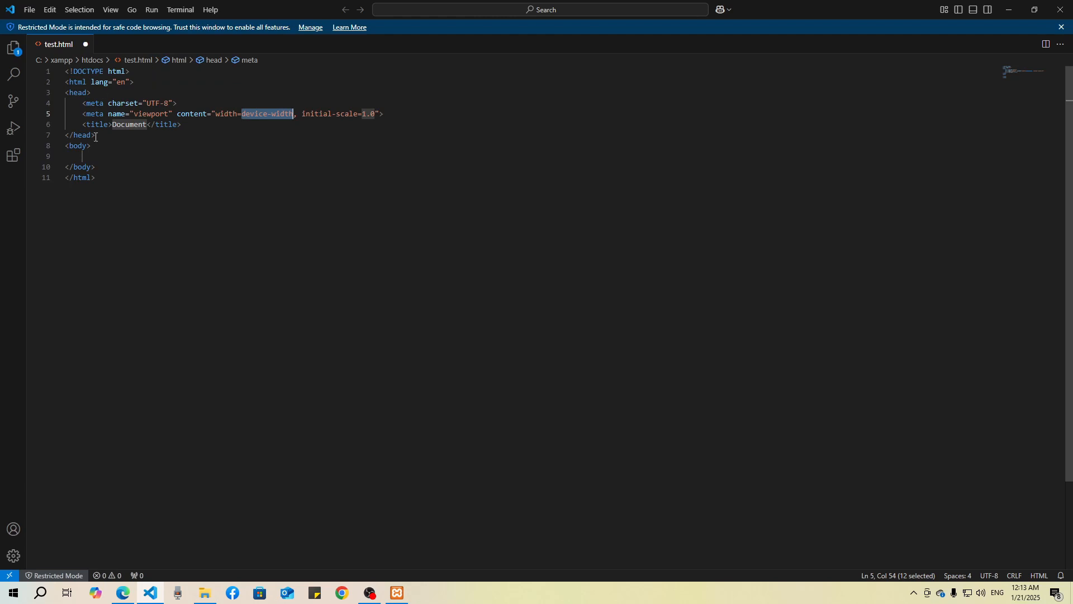
Step: Write "Hello from HTML" inside the body of test.html and save the file
left_click(94, 157)
type("He")
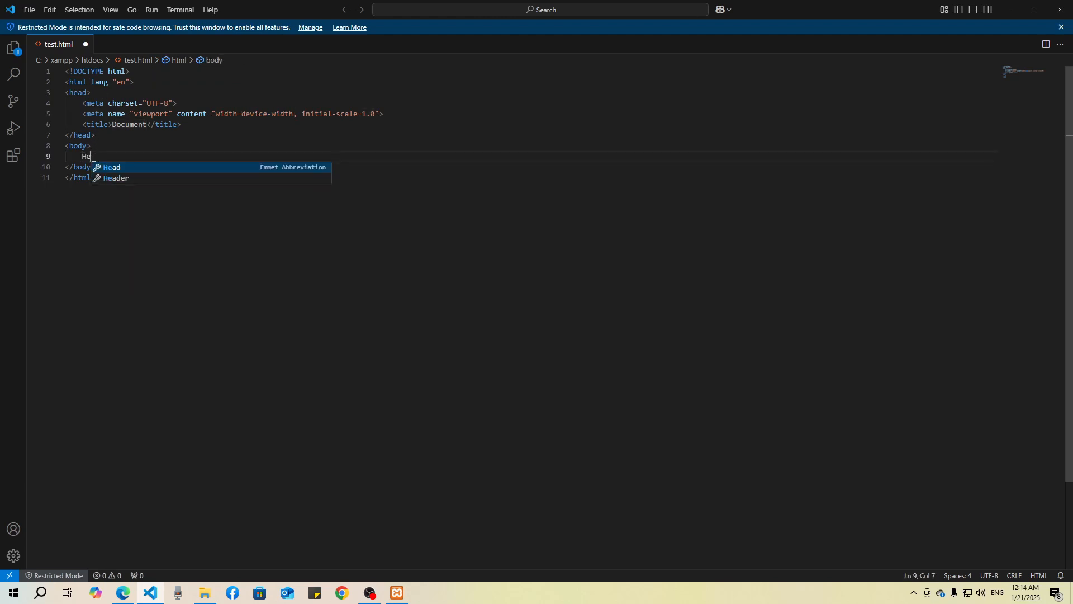
type("llo from")
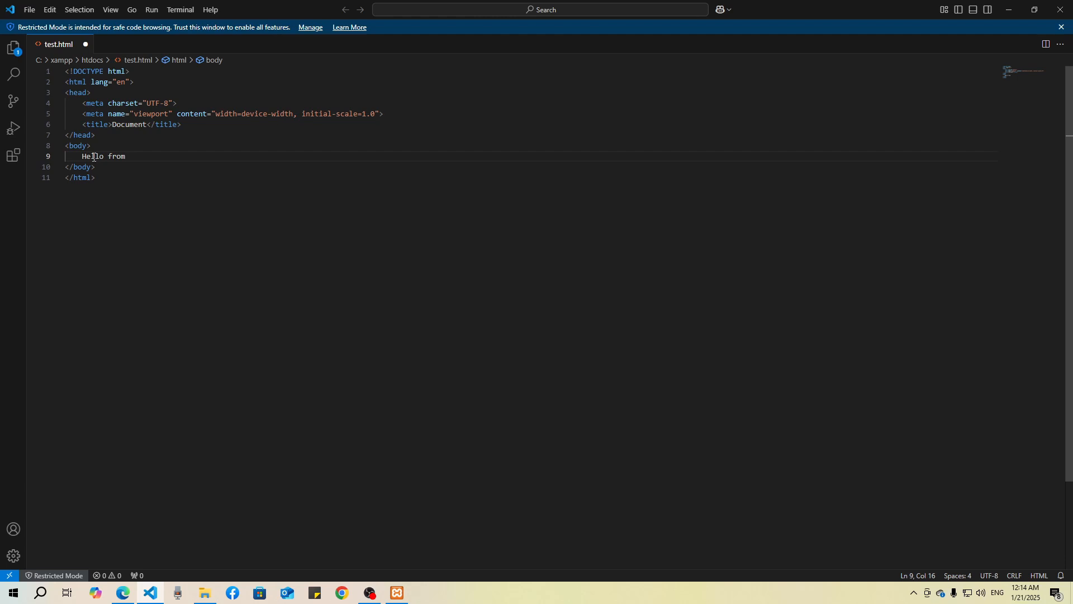
key("ctrl+s")
type("HTML")
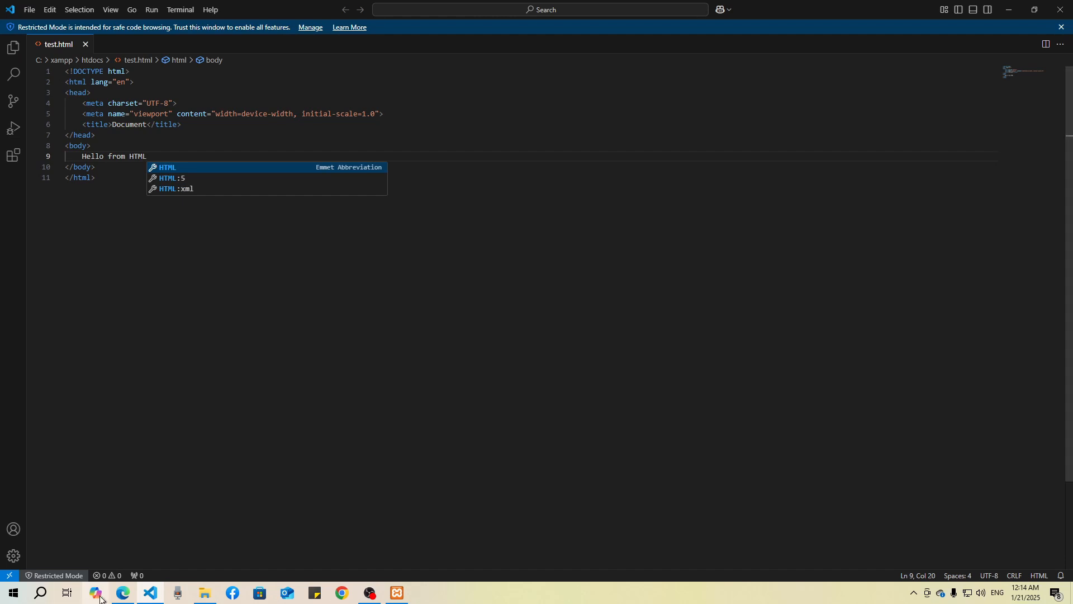
Step: Switch to Microsoft Edge, go up from folder1 to the localhost root listing and open test.html
left_click(123, 593)
left_click(16, 30)
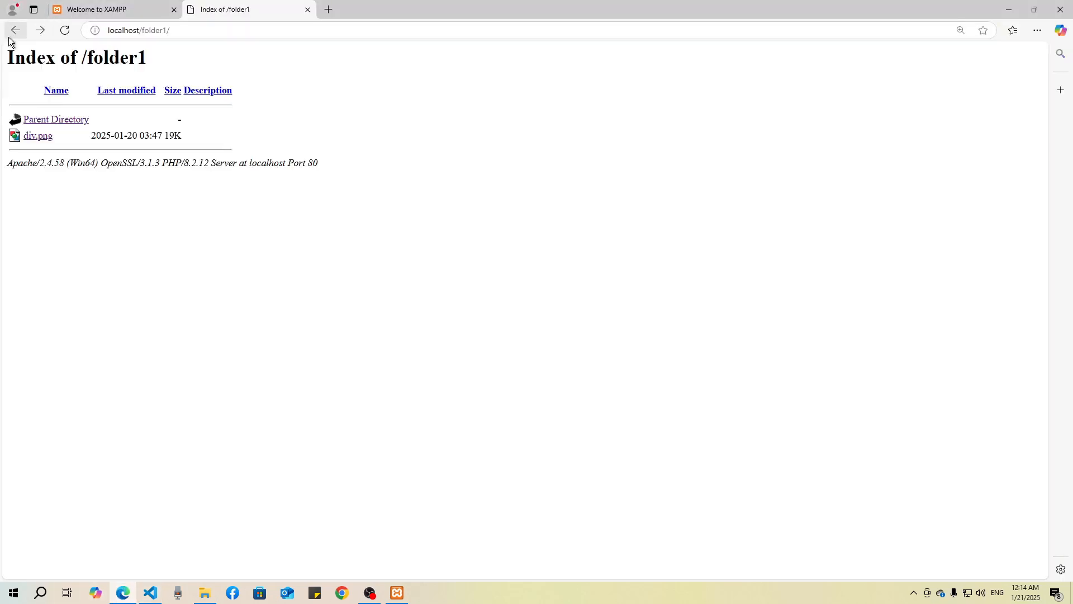
left_click(16, 30)
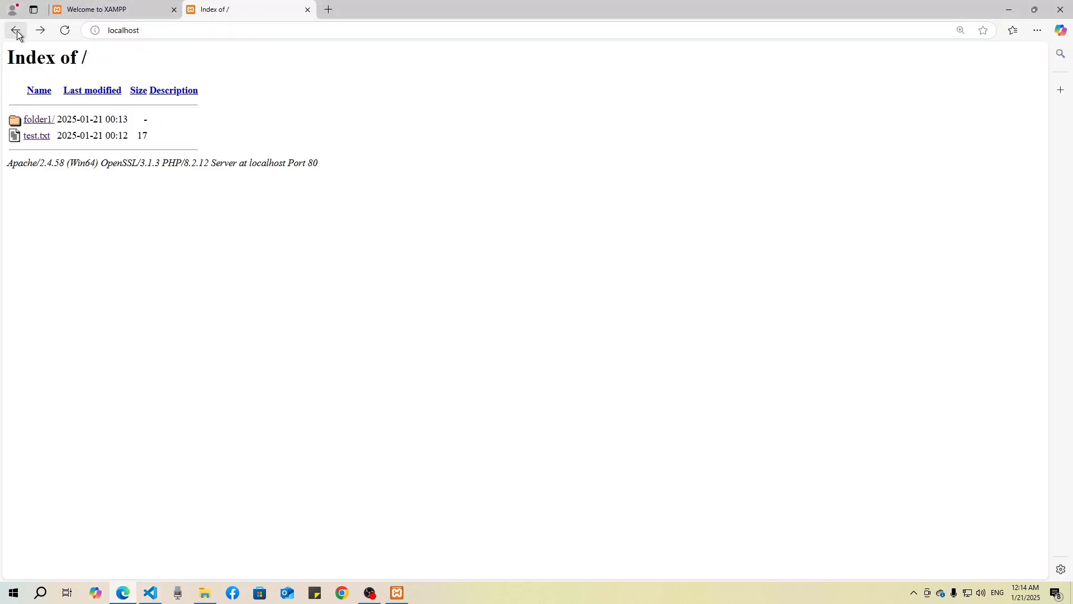
left_click_drag(69, 164, 79, 163)
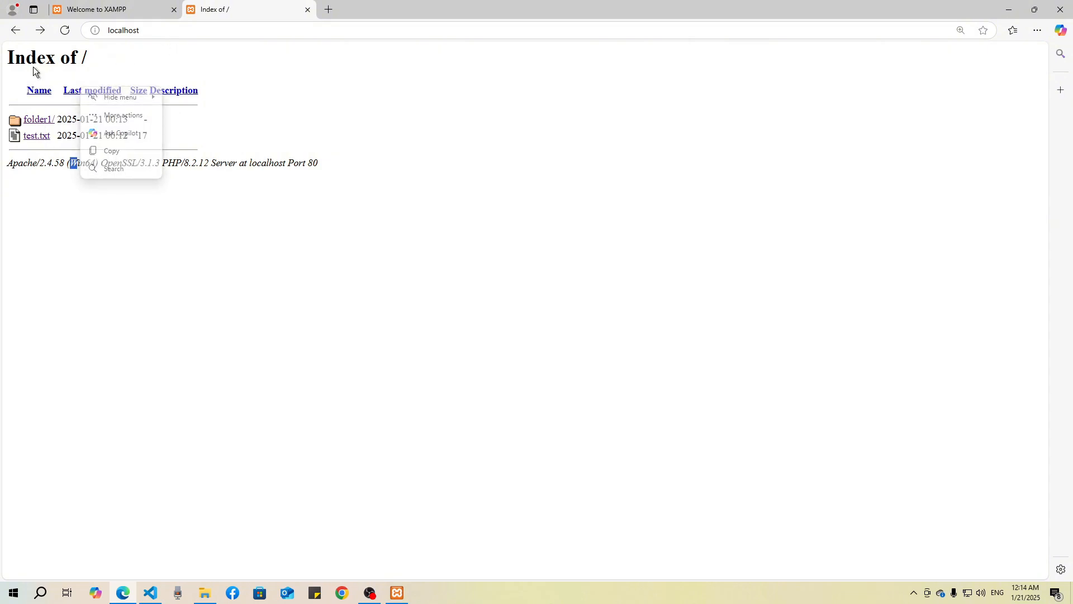
left_click(15, 30)
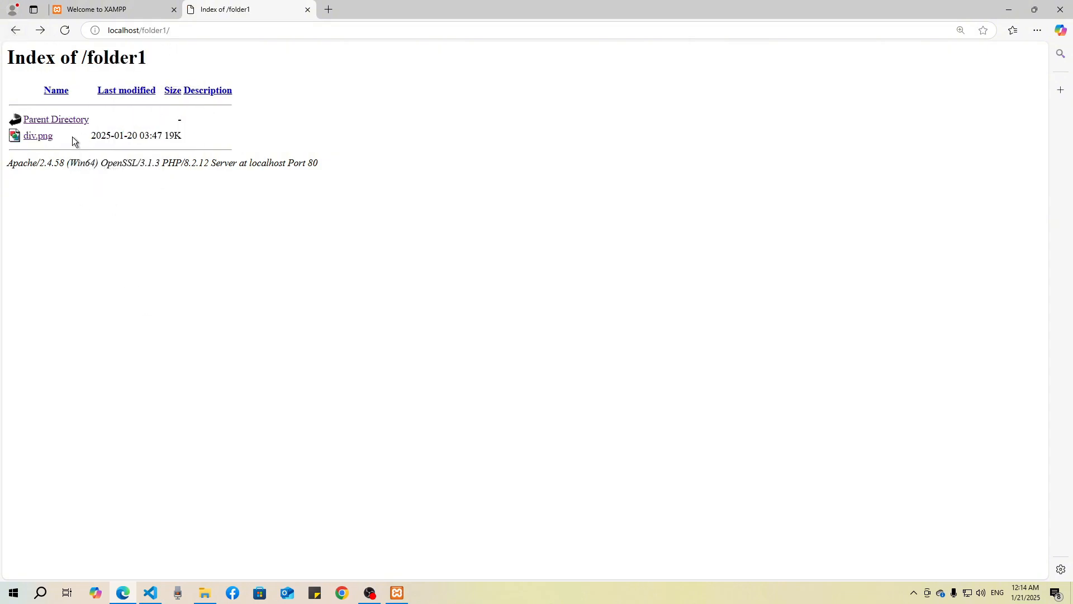
left_click(58, 120)
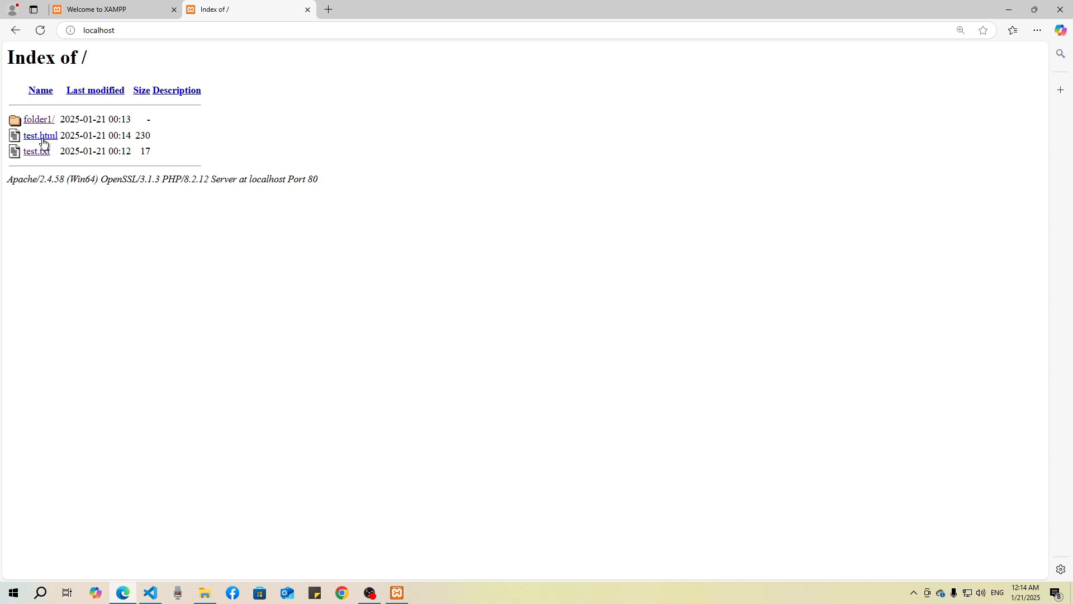
left_click(46, 141)
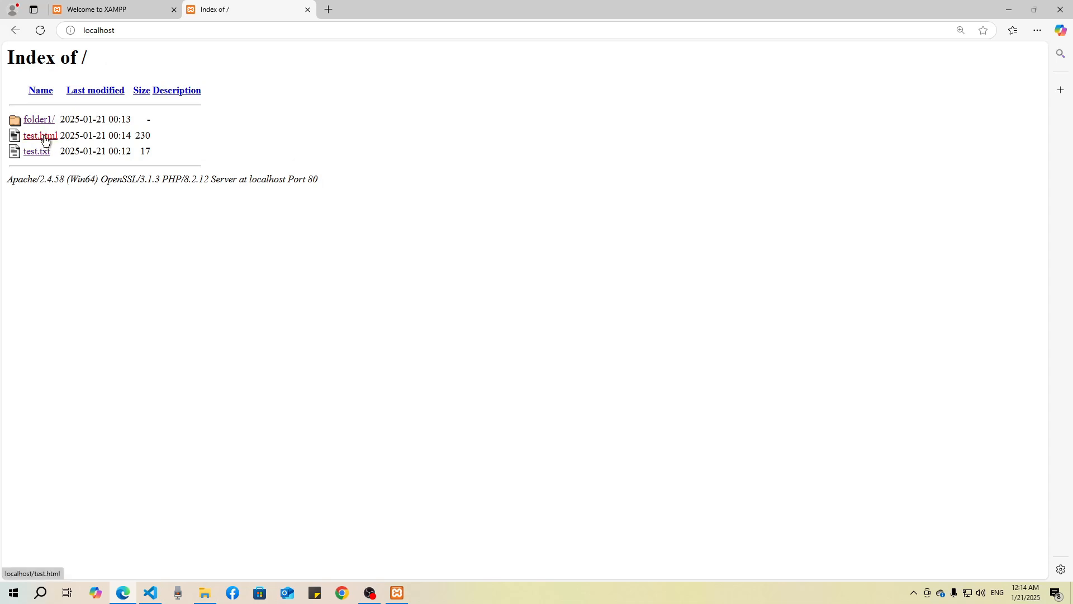
Step: Highlight the text on the test.html page and the /test.html path in its address
left_click_drag(7, 52, 109, 54)
left_click(187, 30)
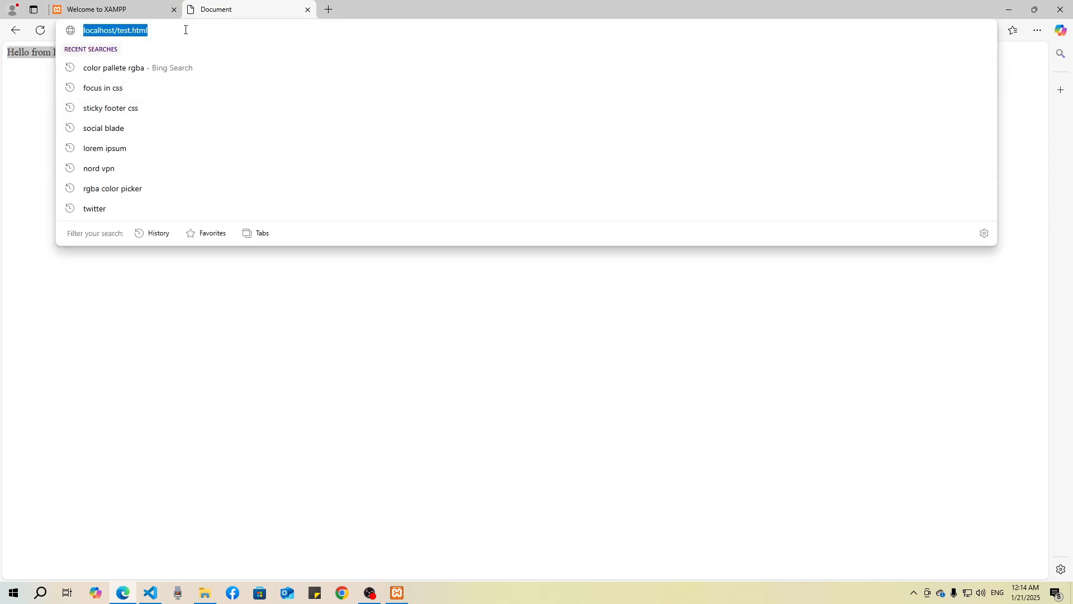
left_click(186, 29)
left_click_drag(115, 32, 165, 30)
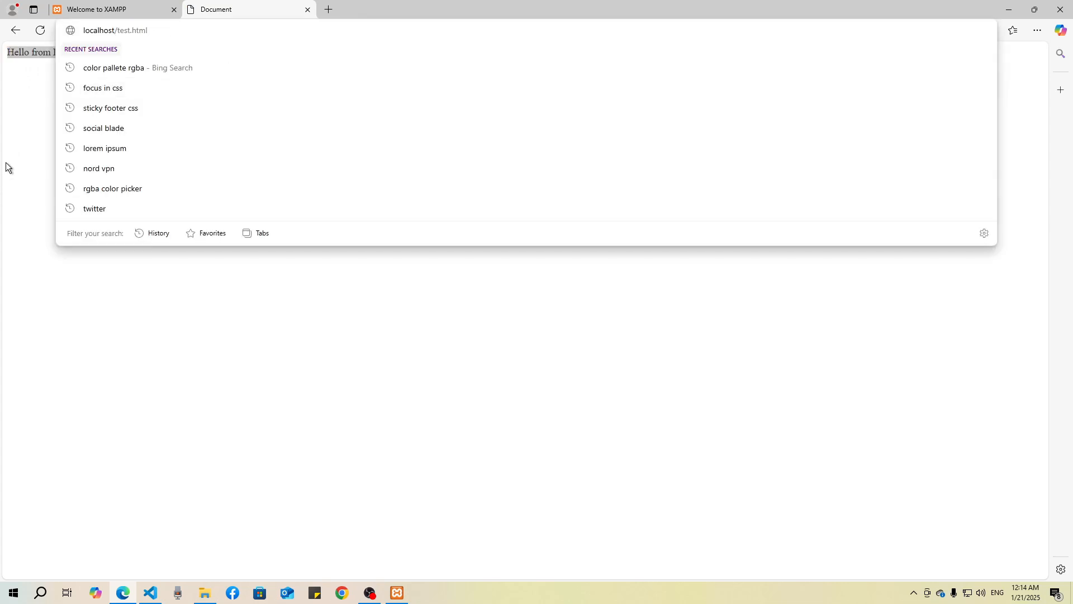